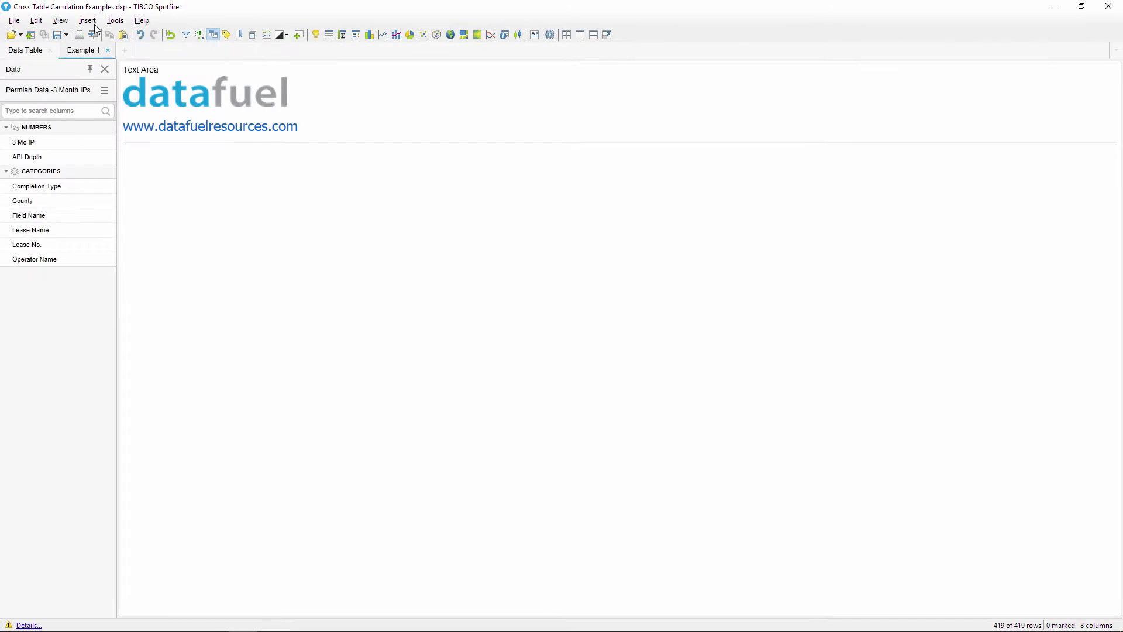
Insert a cross table of Field Name rows with columns split by Completion Type, widening its columns
click(91, 22)
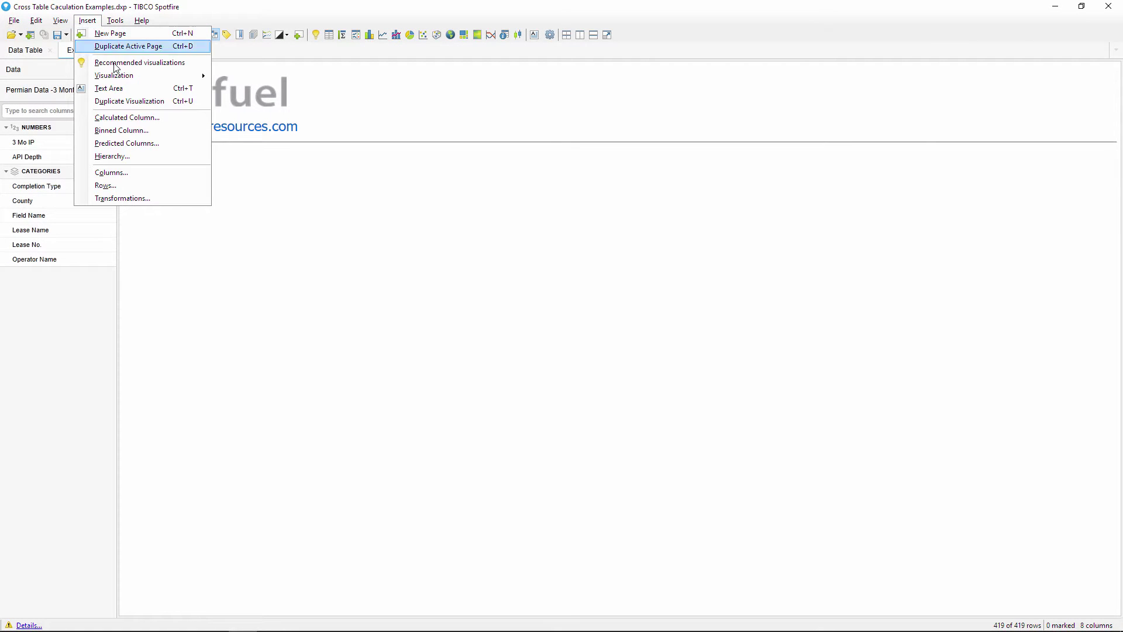
mouse_move(158, 76)
click(272, 92)
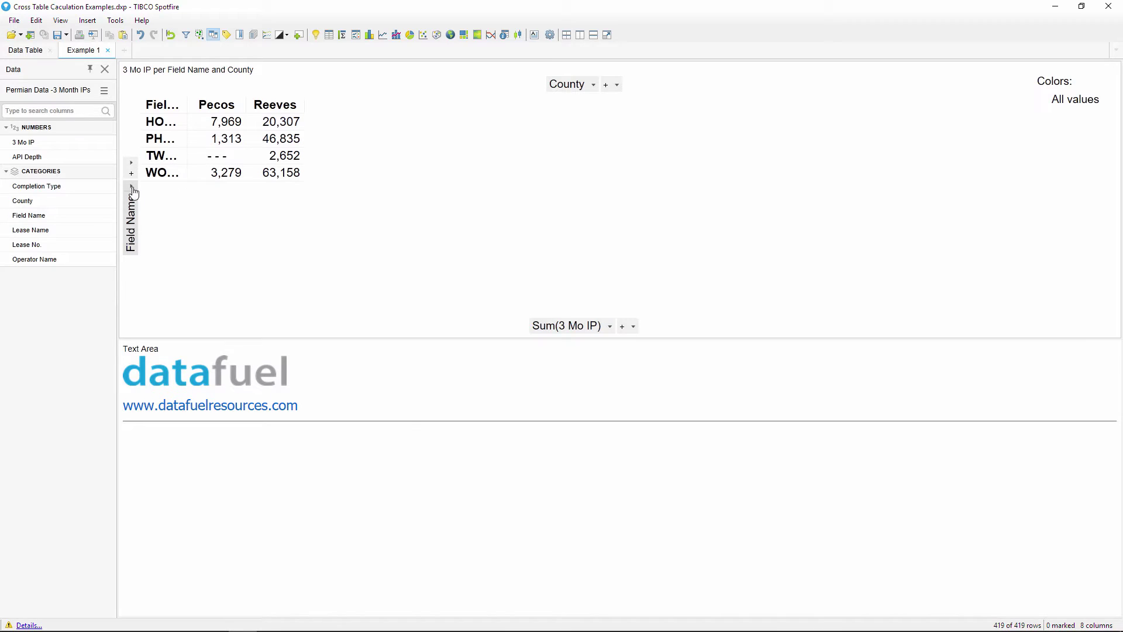
click(133, 191)
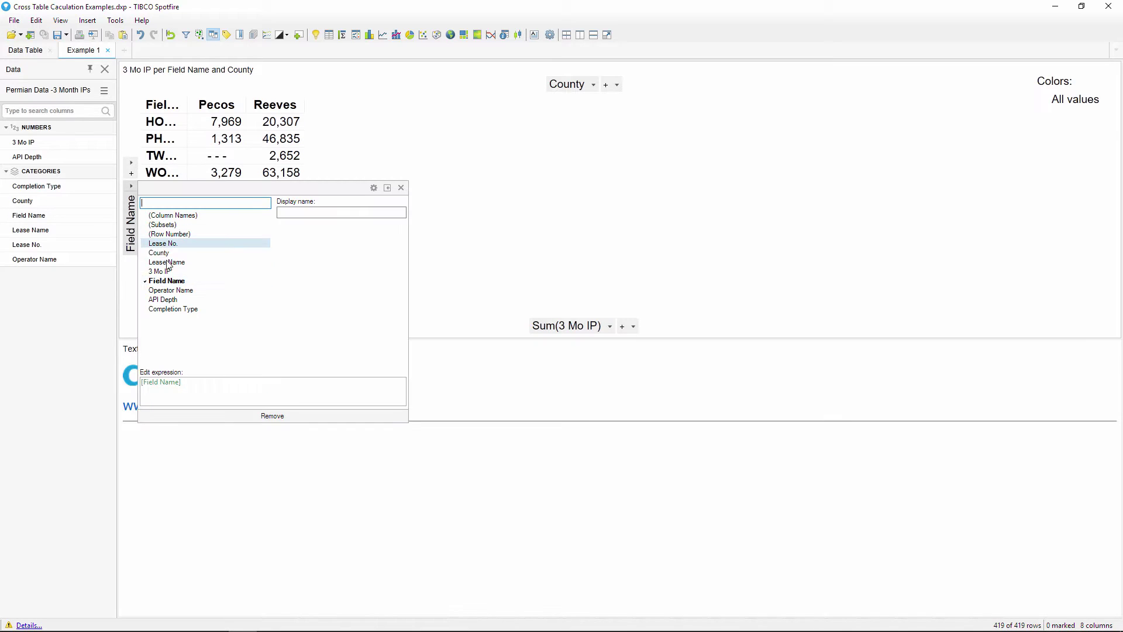
click(439, 247)
drag(186, 103, 349, 111)
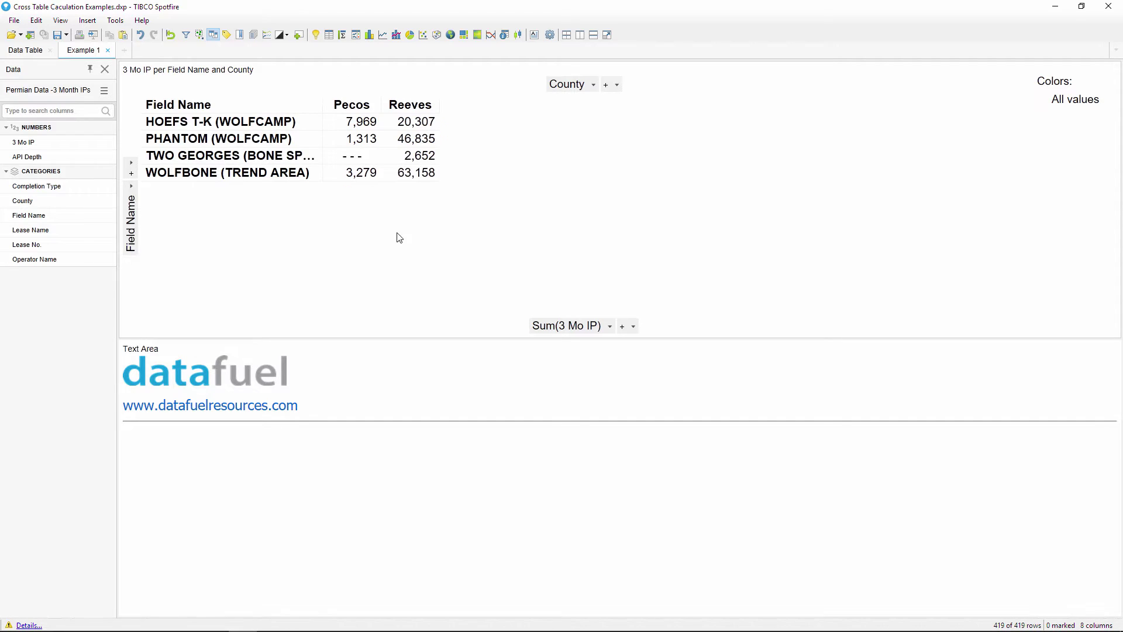
click(591, 86)
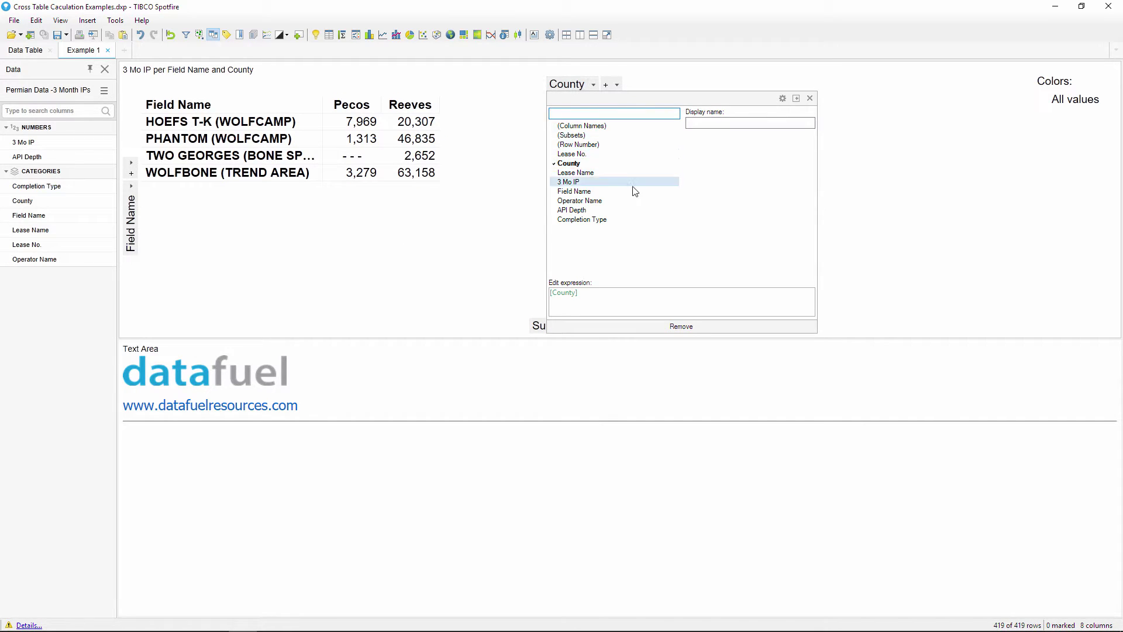
click(614, 222)
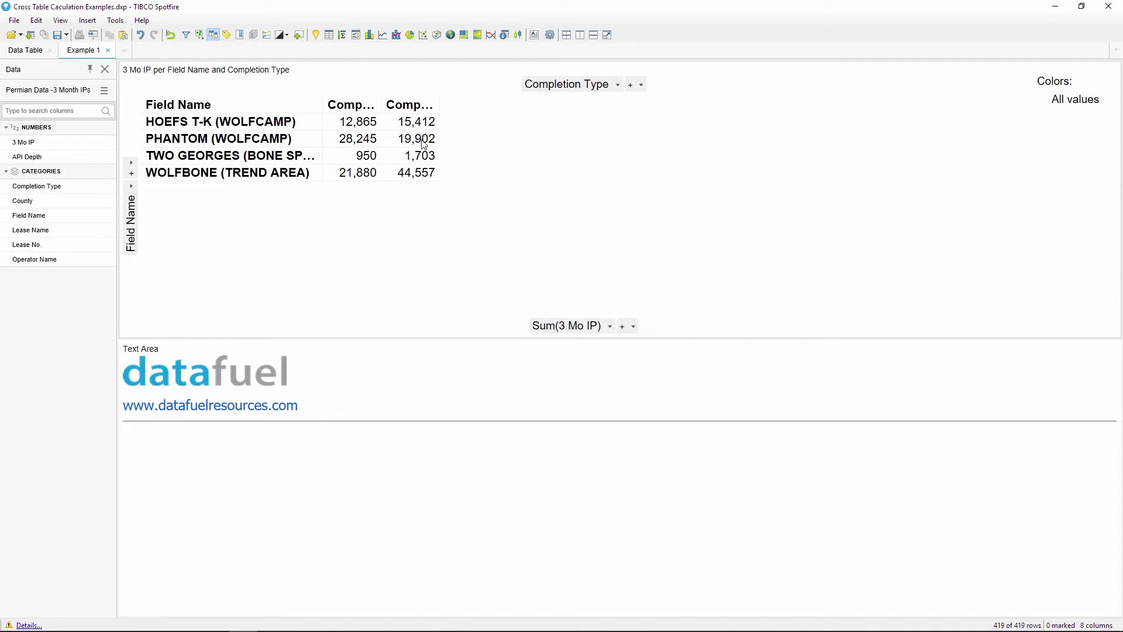
drag(384, 106, 476, 106)
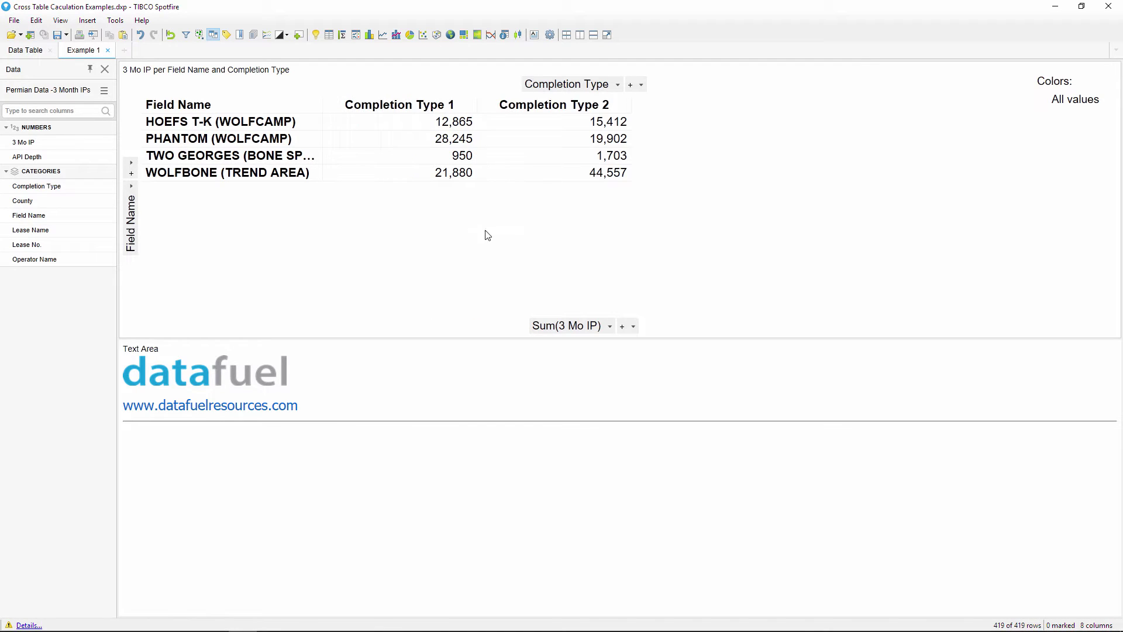
Change the value aggregation from Sum(3 Mo IP) to Avg(3 Mo IP)
click(609, 326)
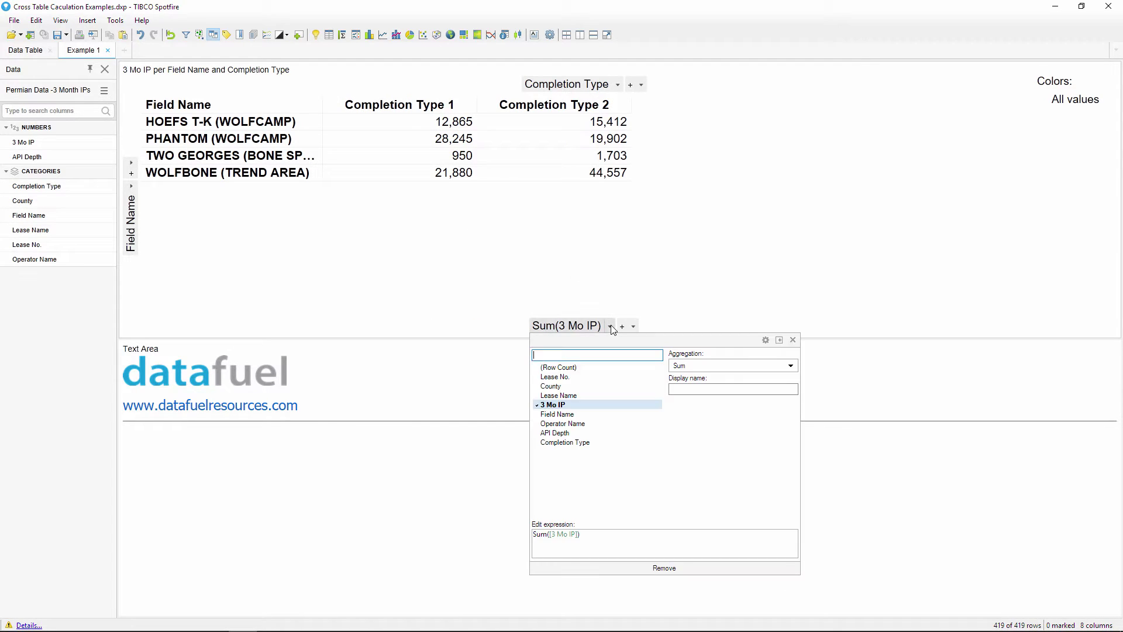
click(720, 365)
click(702, 400)
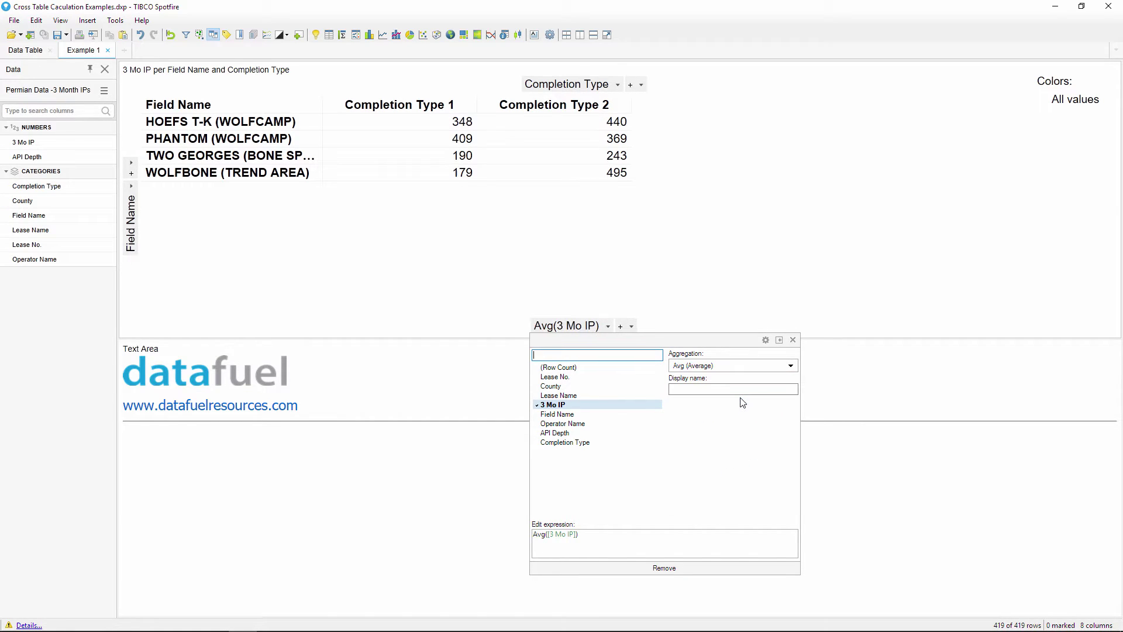
click(793, 340)
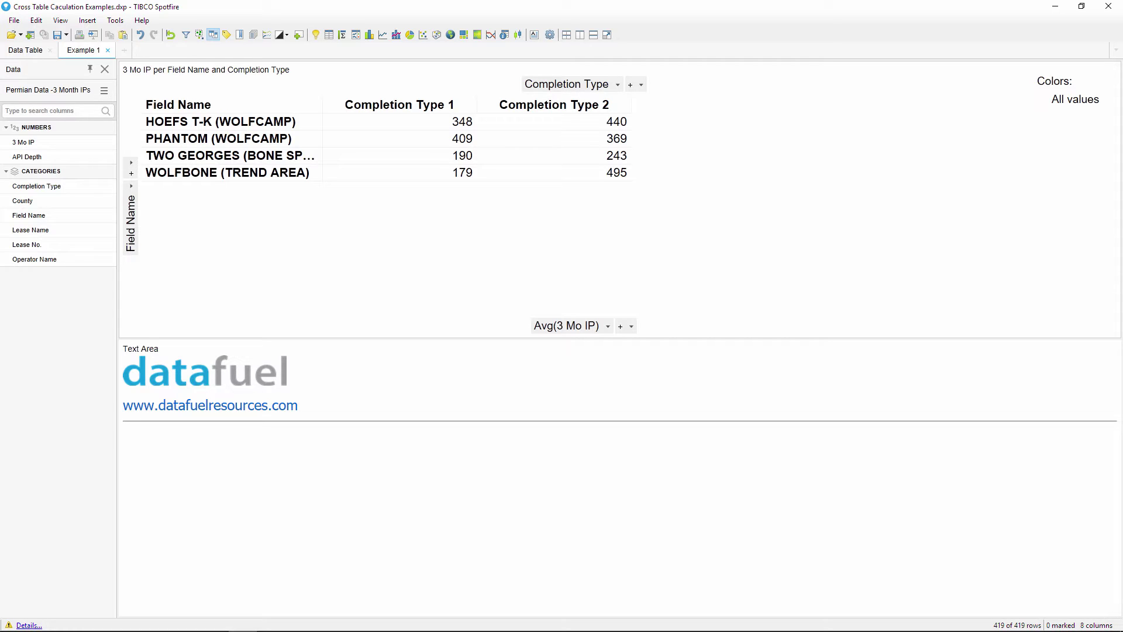
Queue Permian Data -3 Month IPs from the current analysis as a new table and add a Pivot transformation
click(18, 22)
click(92, 69)
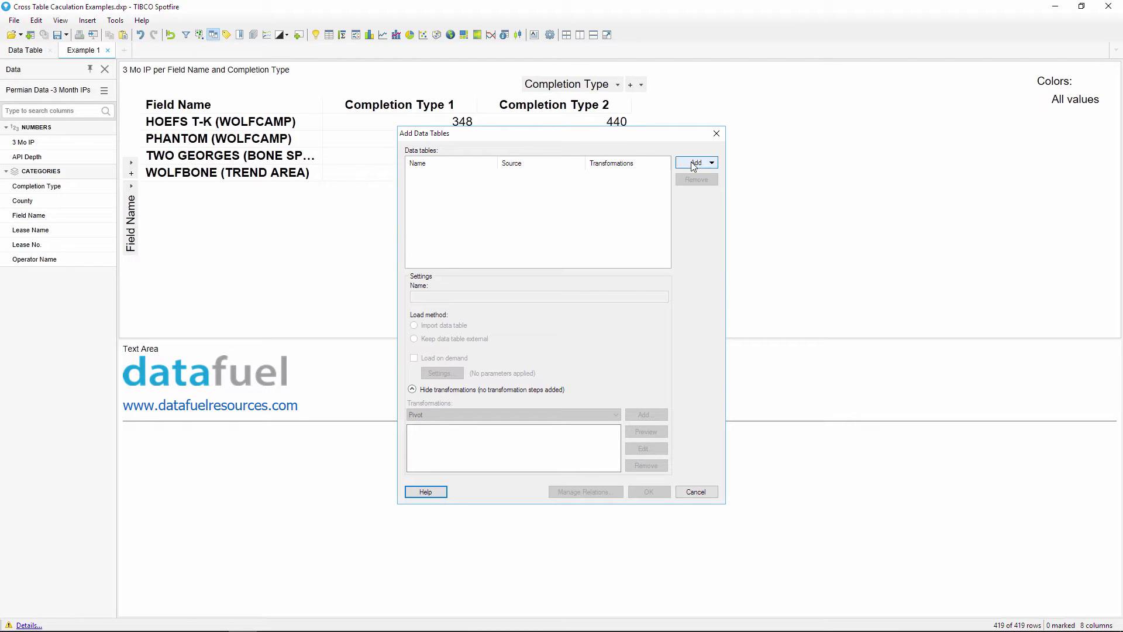
click(692, 165)
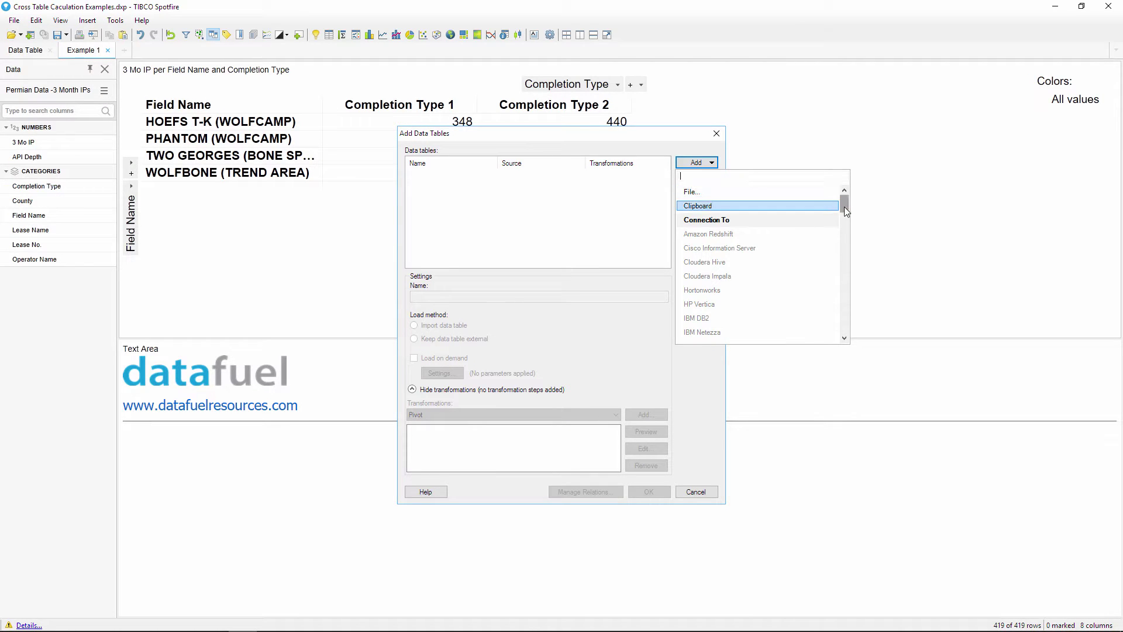
drag(845, 208, 848, 245)
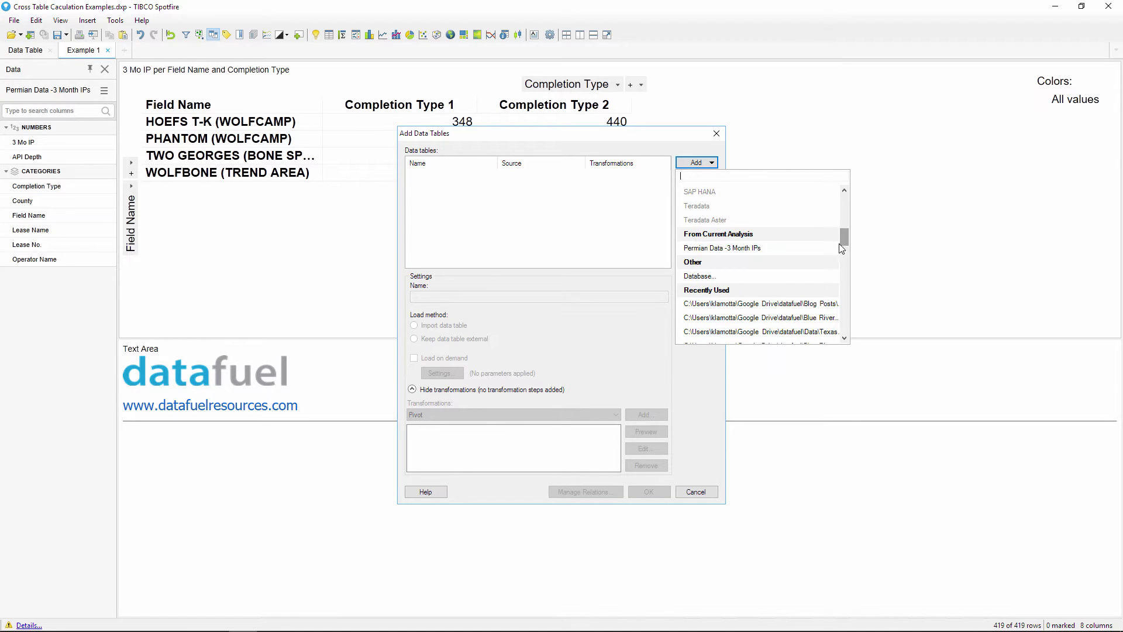
click(810, 251)
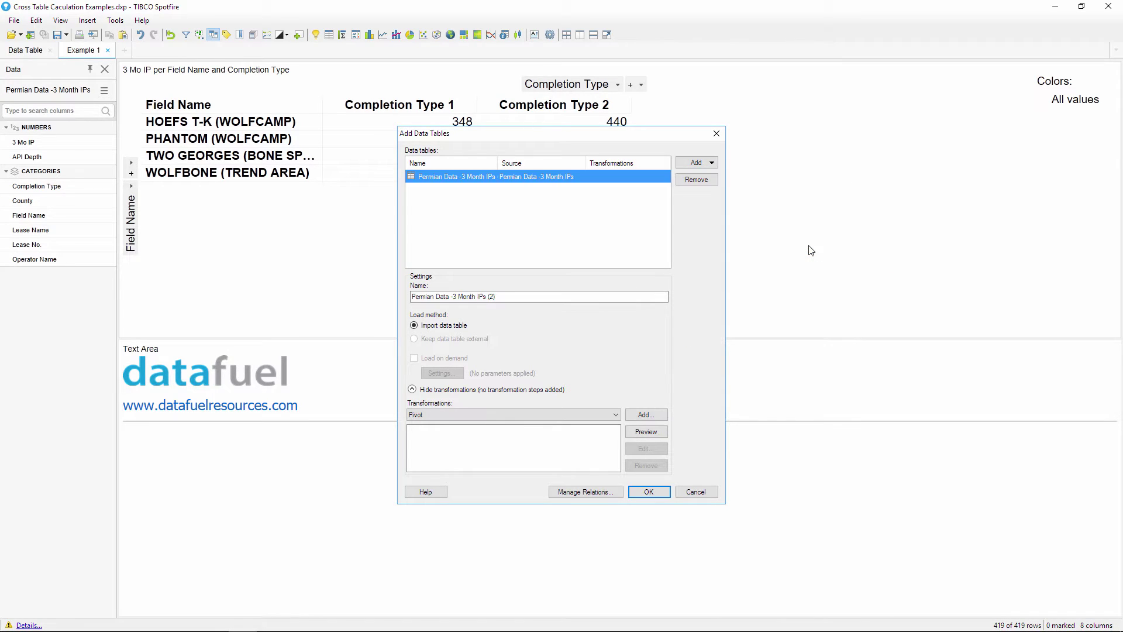
click(422, 391)
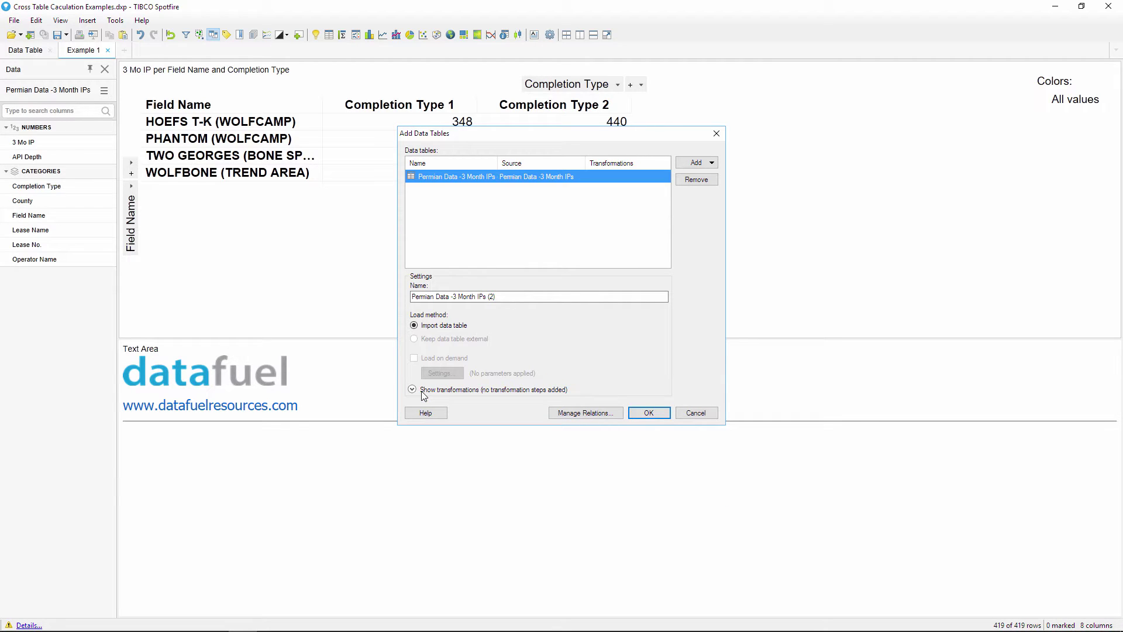
click(423, 392)
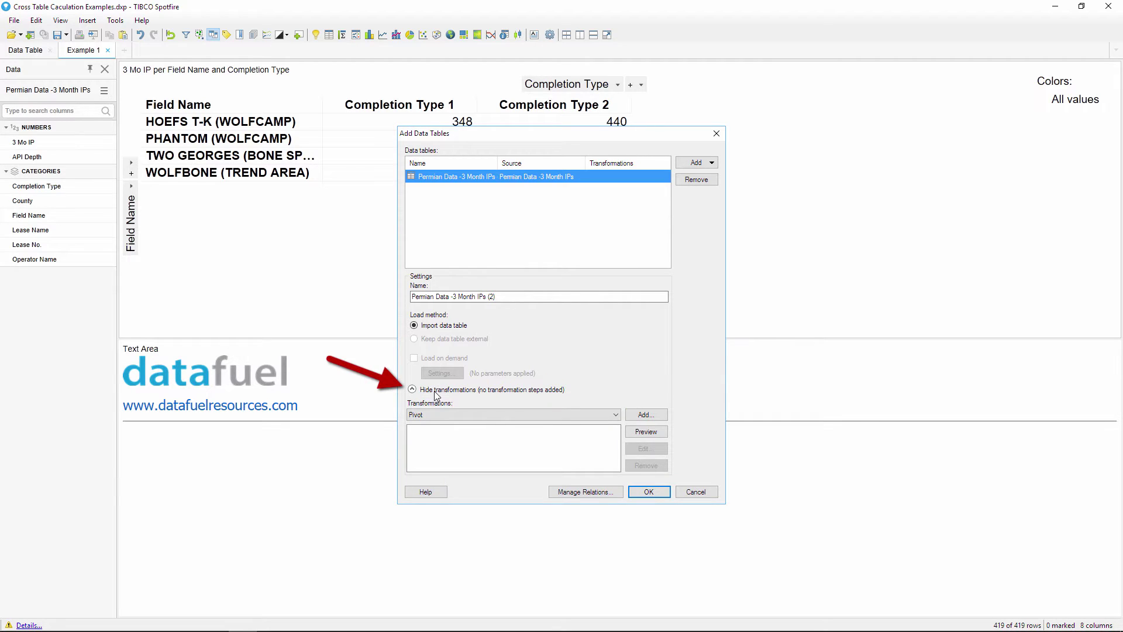
click(651, 413)
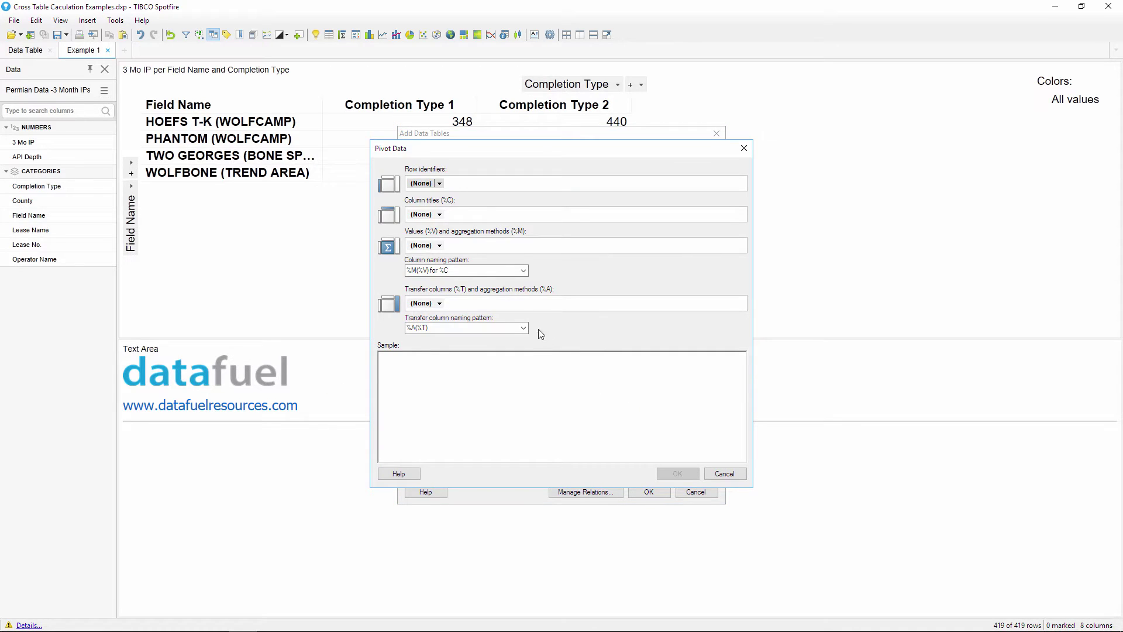
Pivot with Field Name as rows, Completion Type as column titles and Avg(3 Mo IP) as values
click(439, 184)
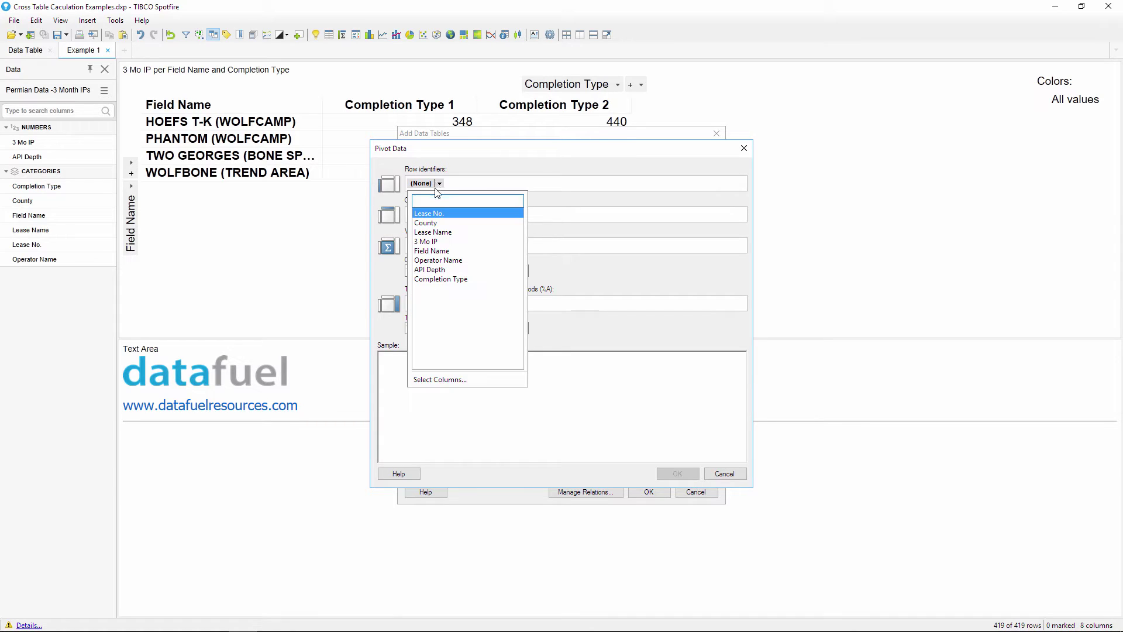
click(451, 256)
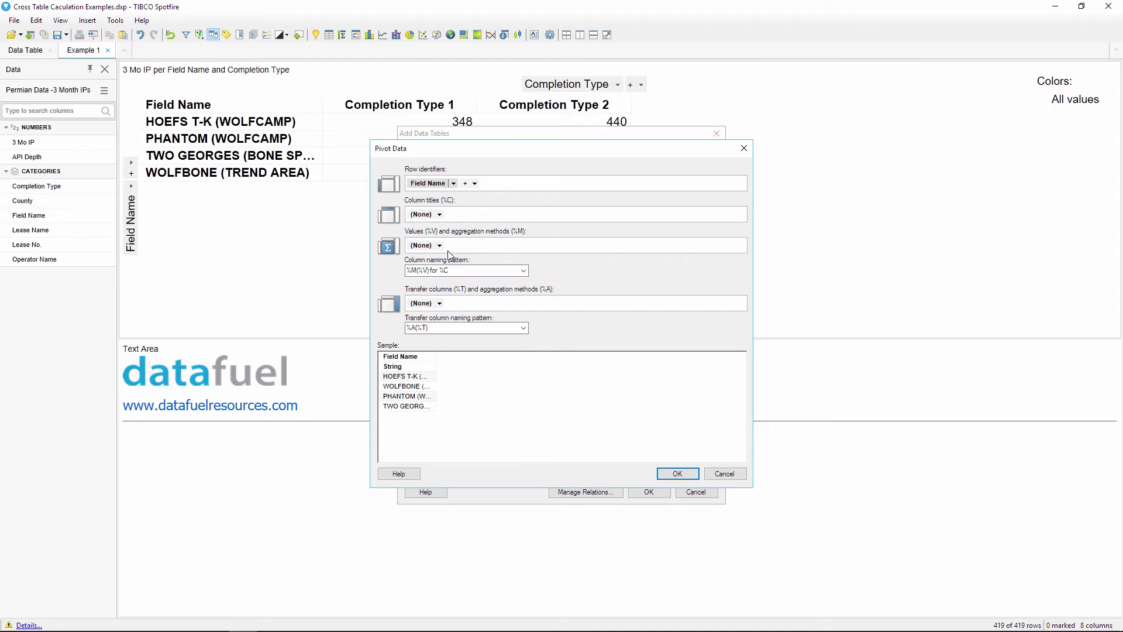
click(439, 214)
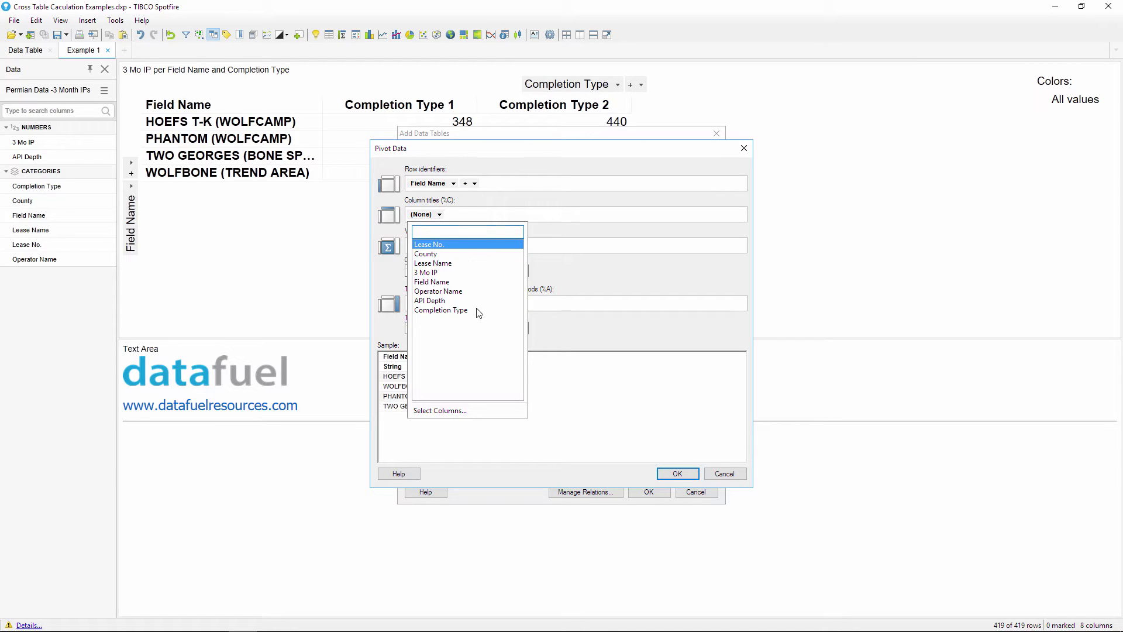
click(442, 310)
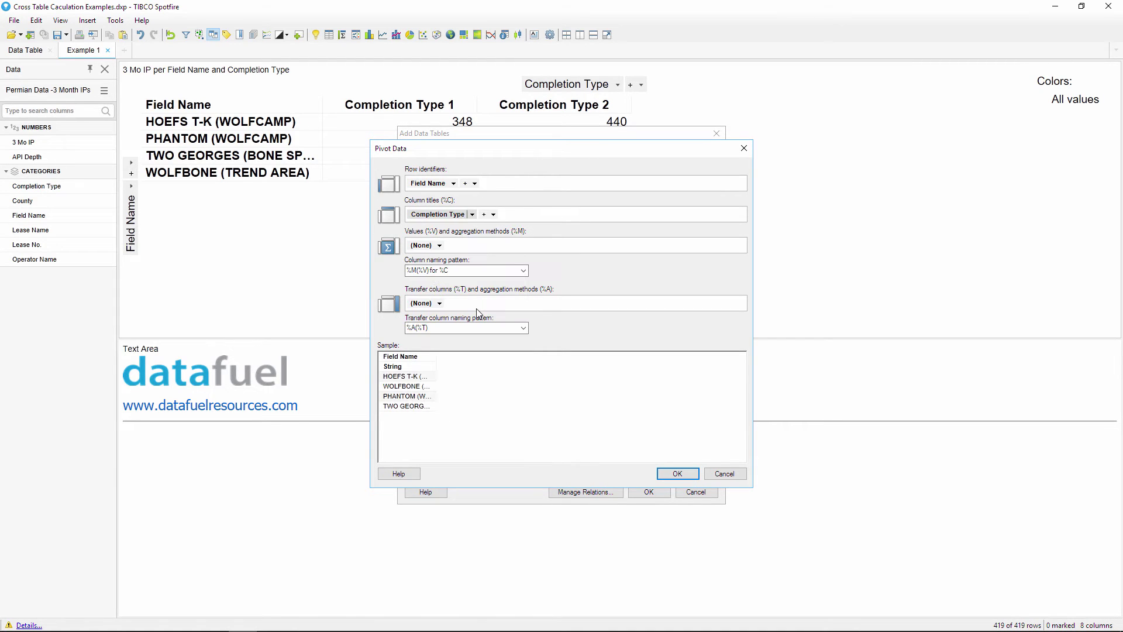
click(439, 246)
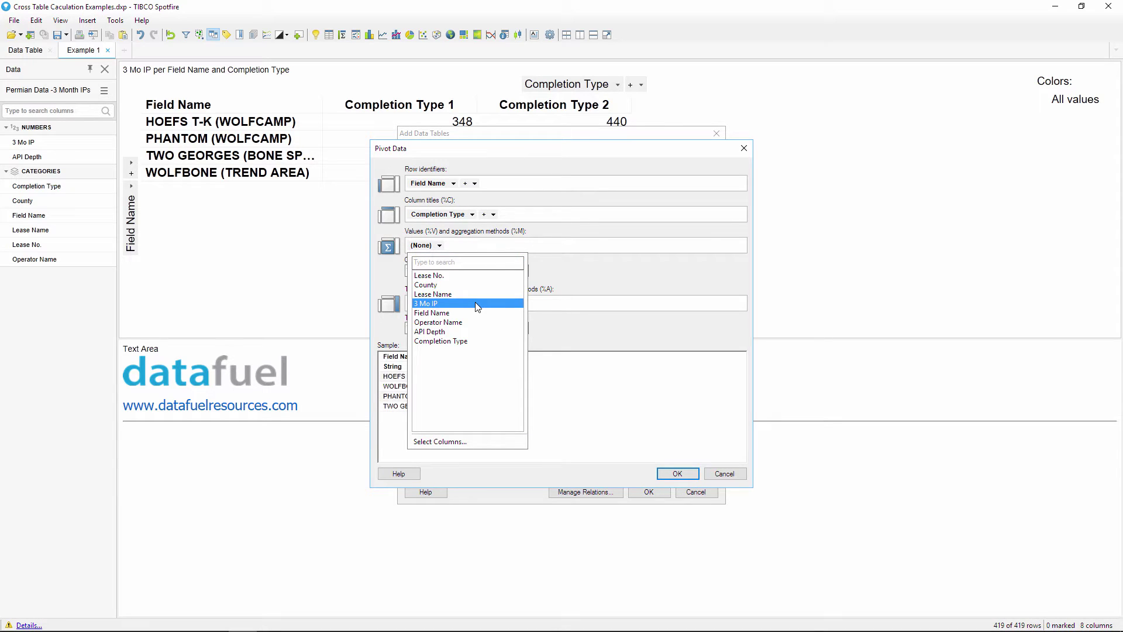
click(475, 303)
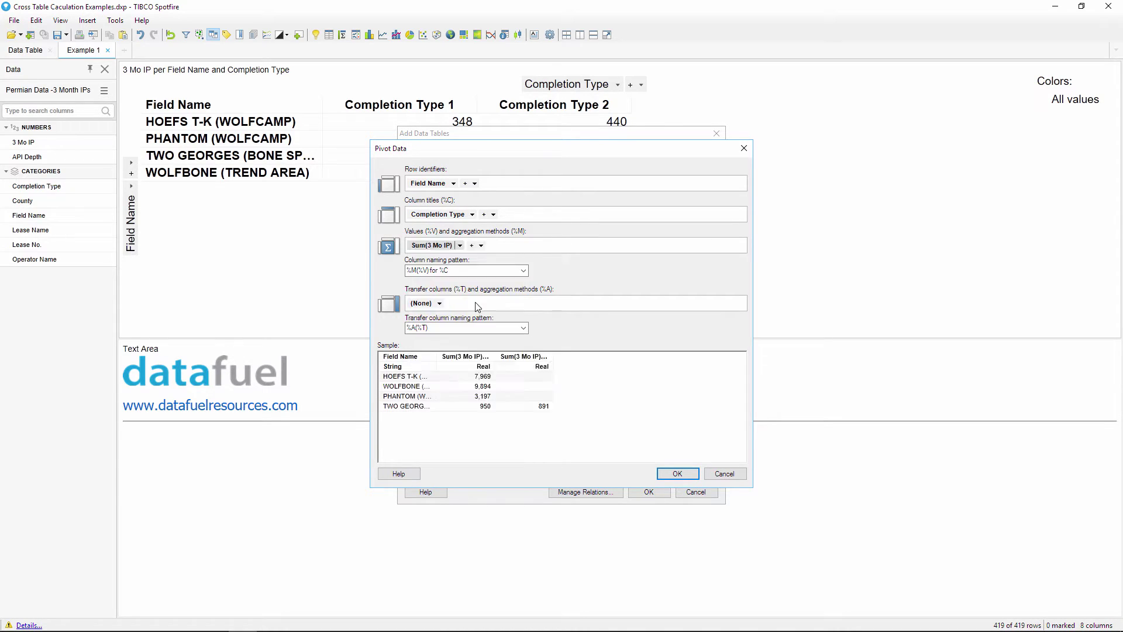
click(461, 246)
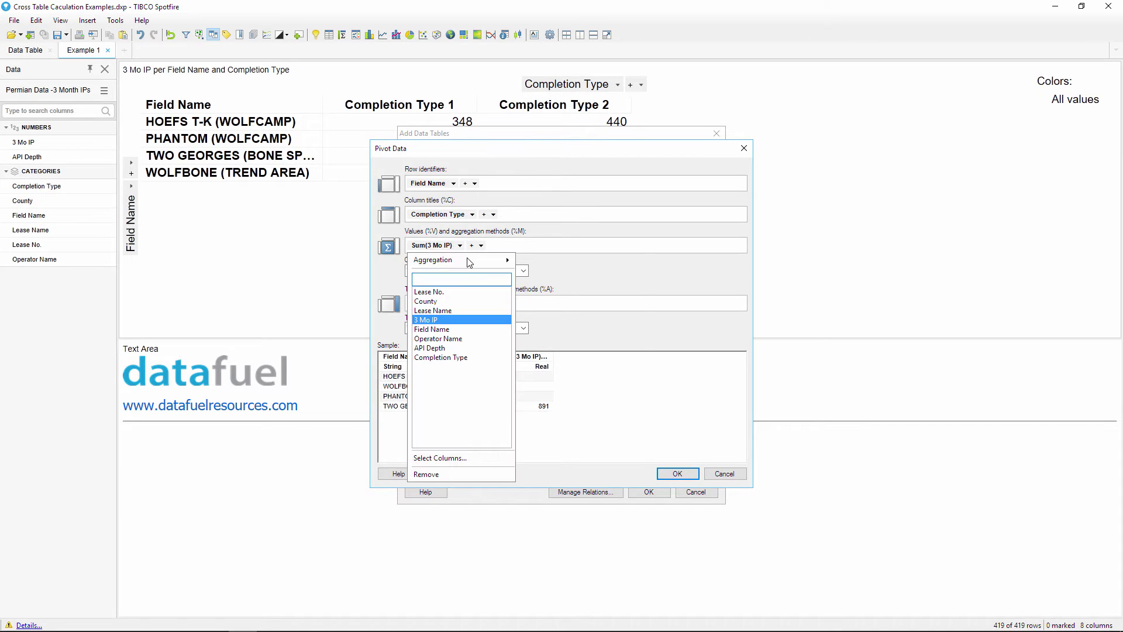
mouse_move(471, 261)
click(551, 287)
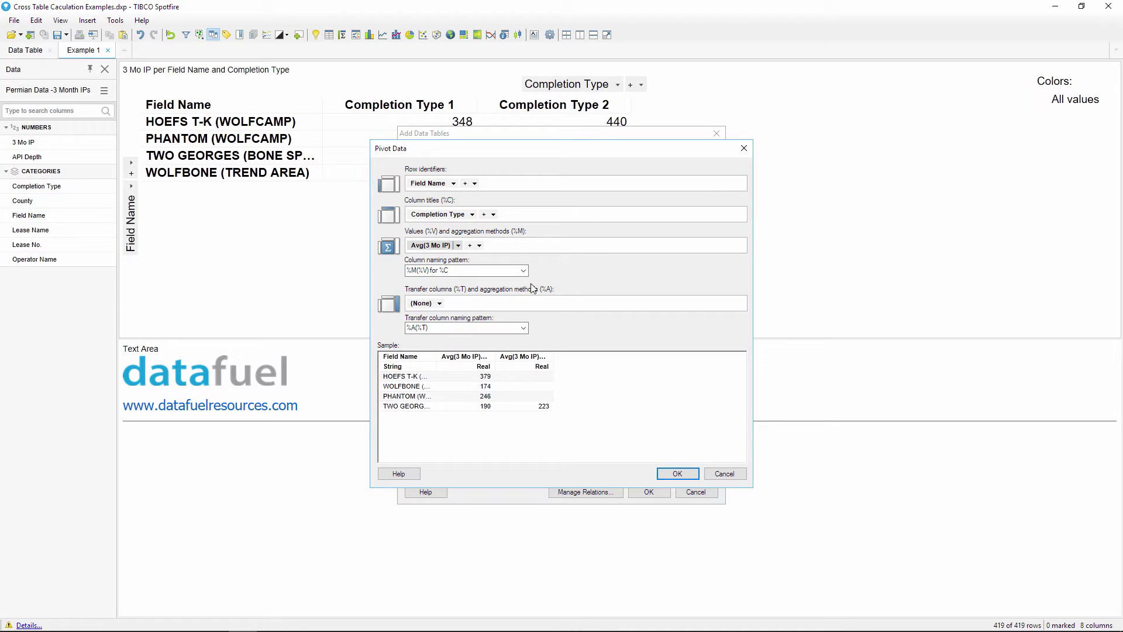
Edit the column naming pattern to %M %V for %C, removing the parentheses
click(458, 271)
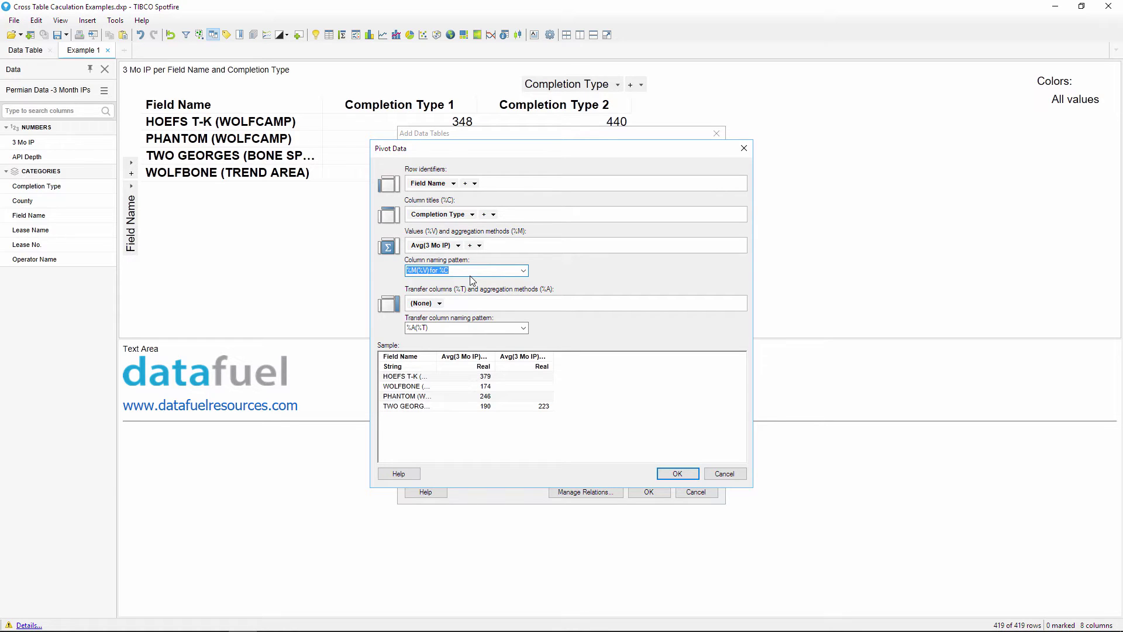
click(460, 359)
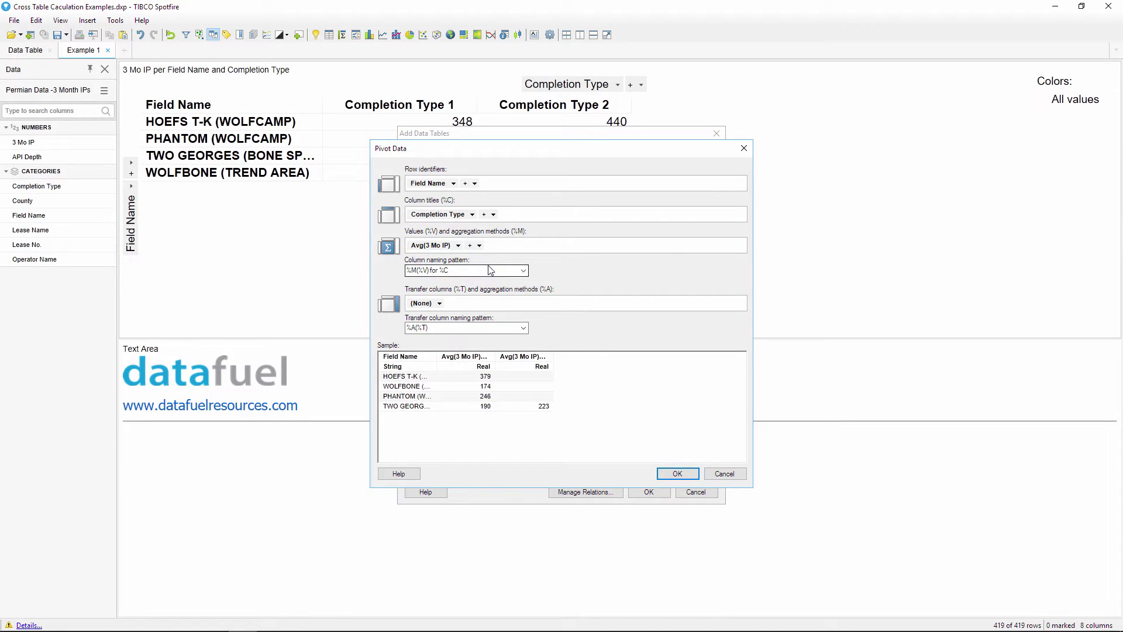
click(417, 270)
key(Delete)
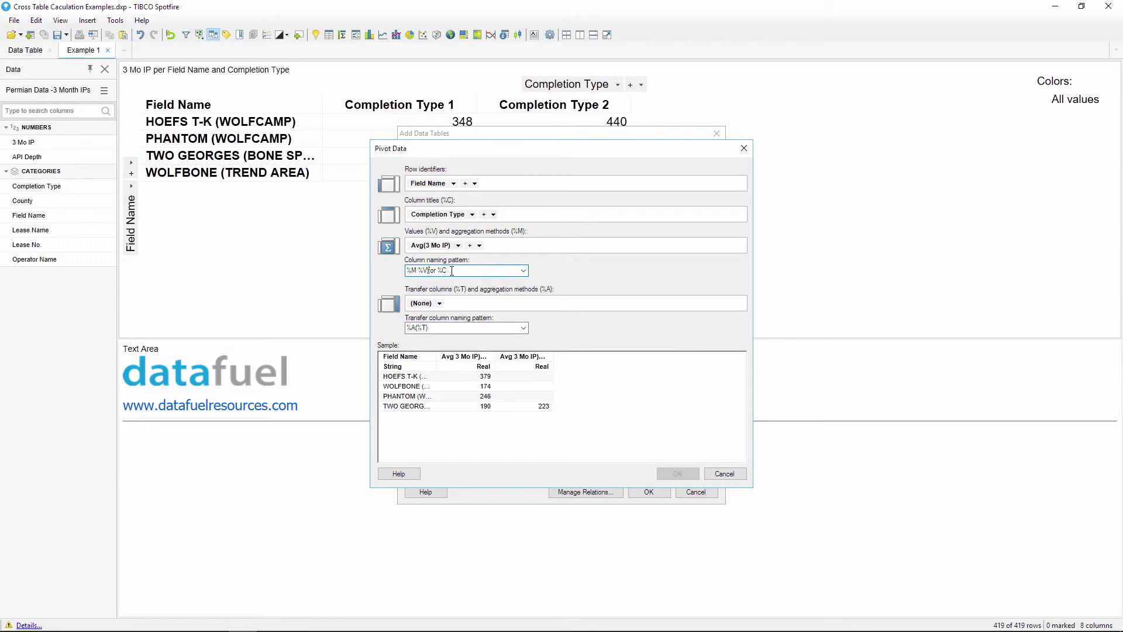
key(Delete)
key(Delete)
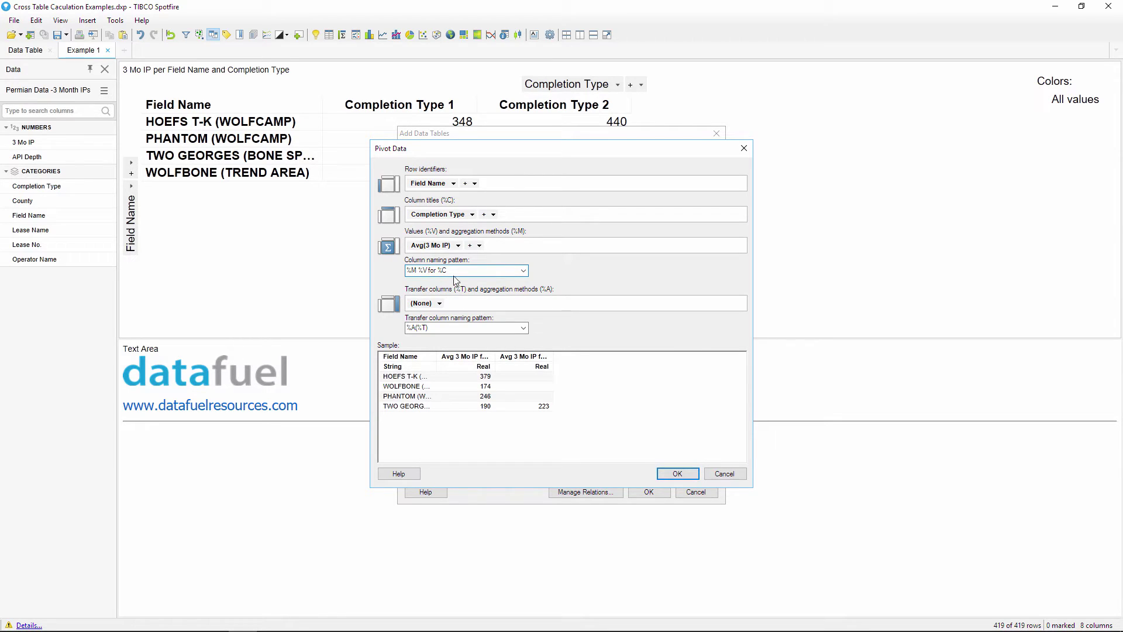
click(439, 303)
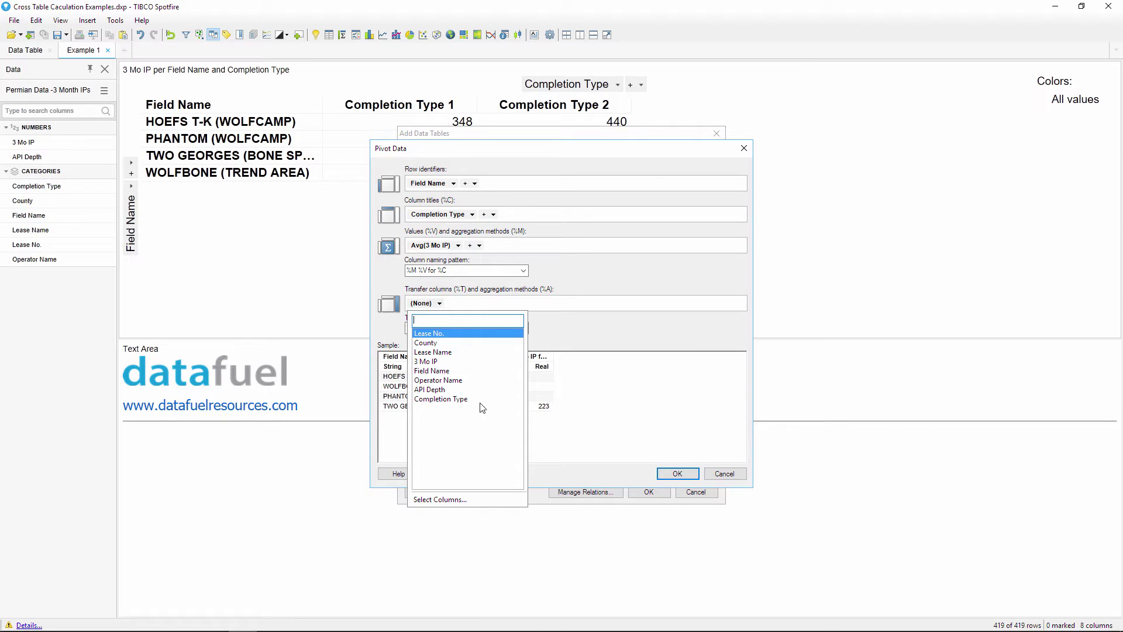
Transfer Lease No., County, Lease Name, Operator Name and API Depth using Unique Concatenate aggregation
click(475, 501)
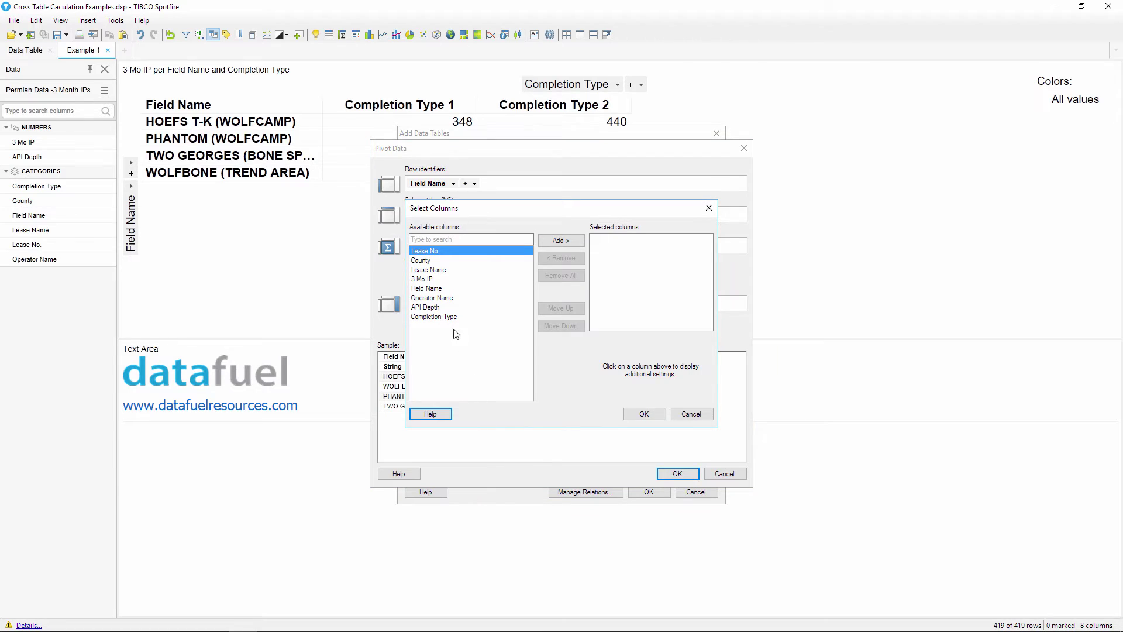
shift+click(434, 261)
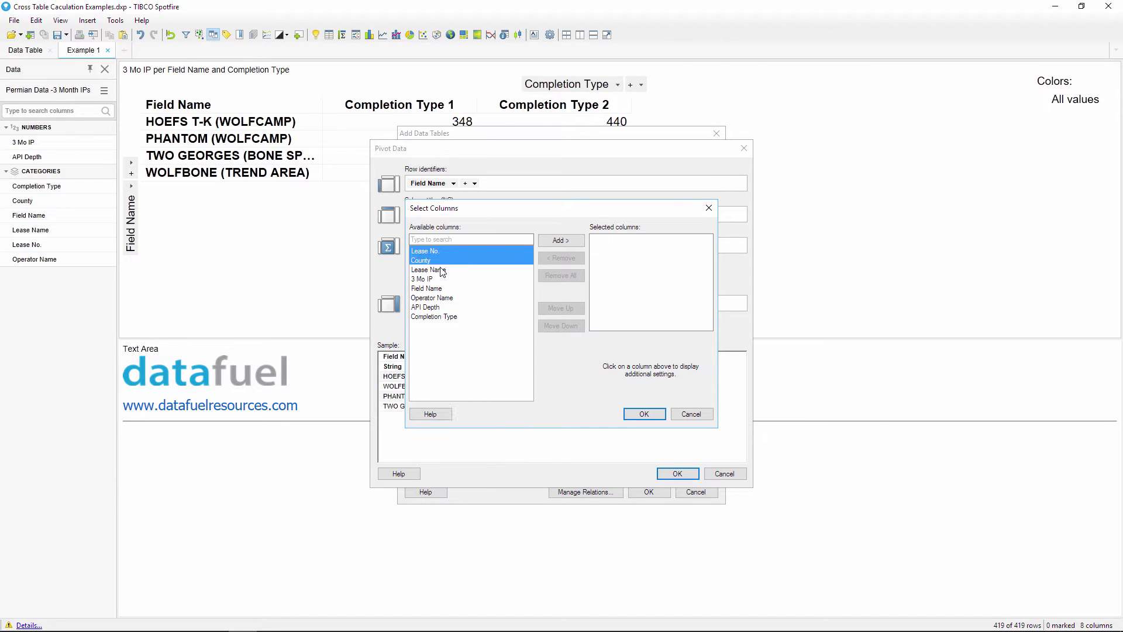
shift+click(436, 269)
ctrl+click(457, 299)
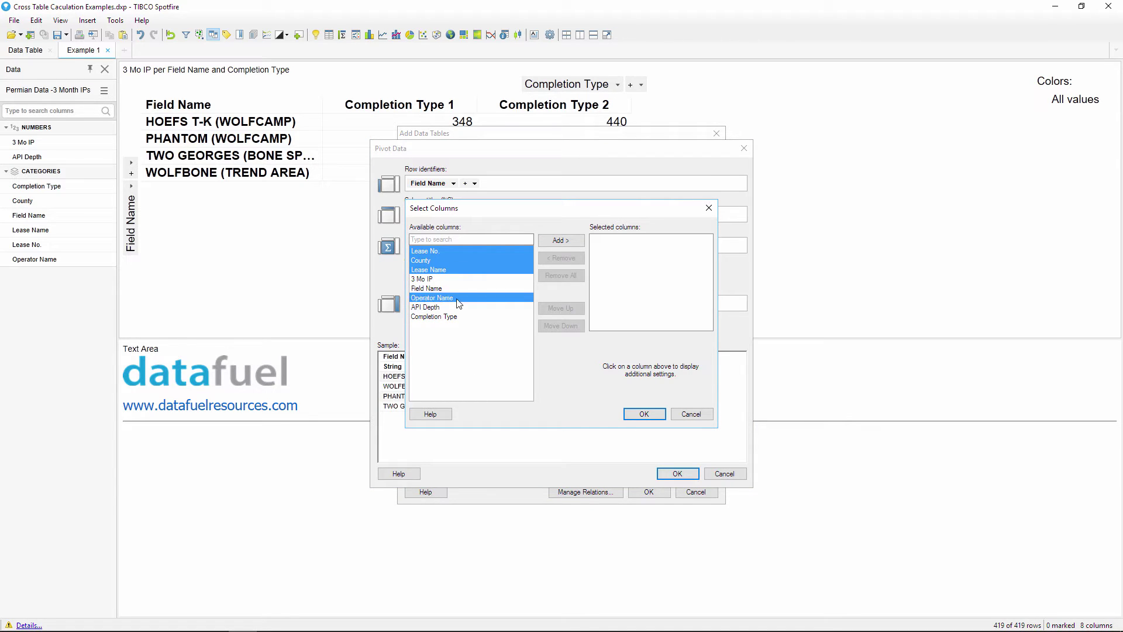
ctrl+click(443, 308)
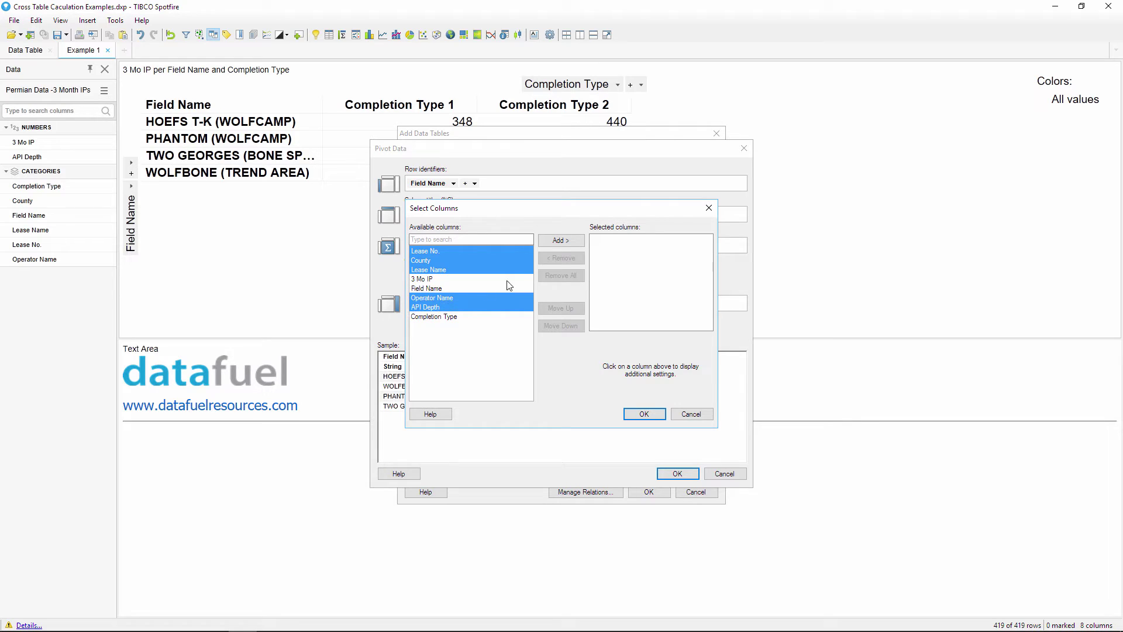
click(559, 241)
click(661, 239)
shift+click(665, 268)
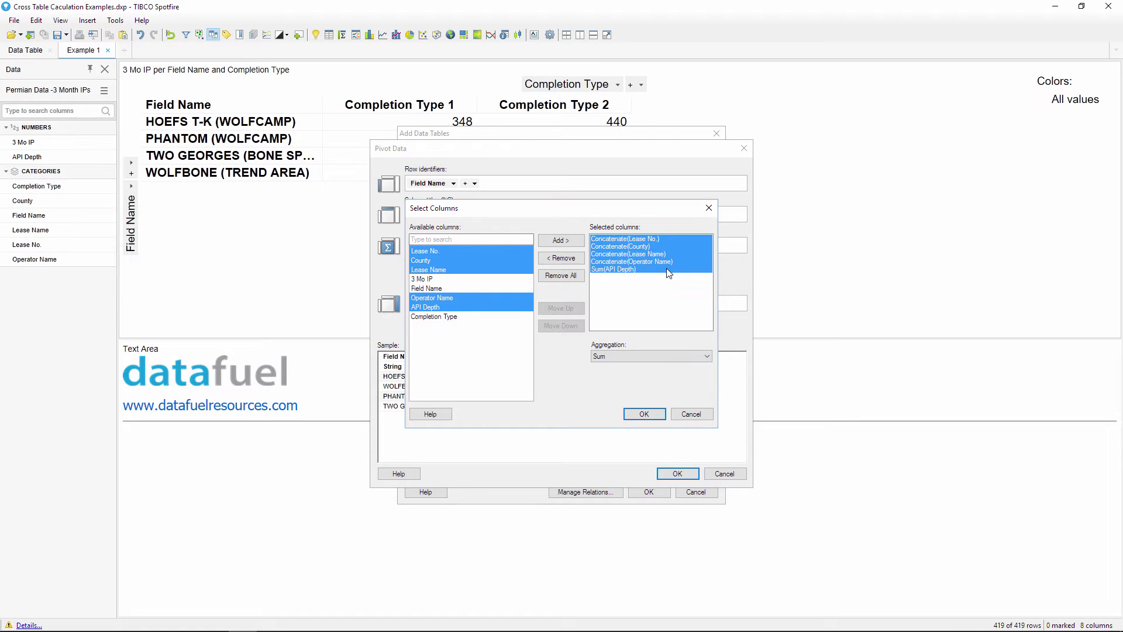
click(691, 356)
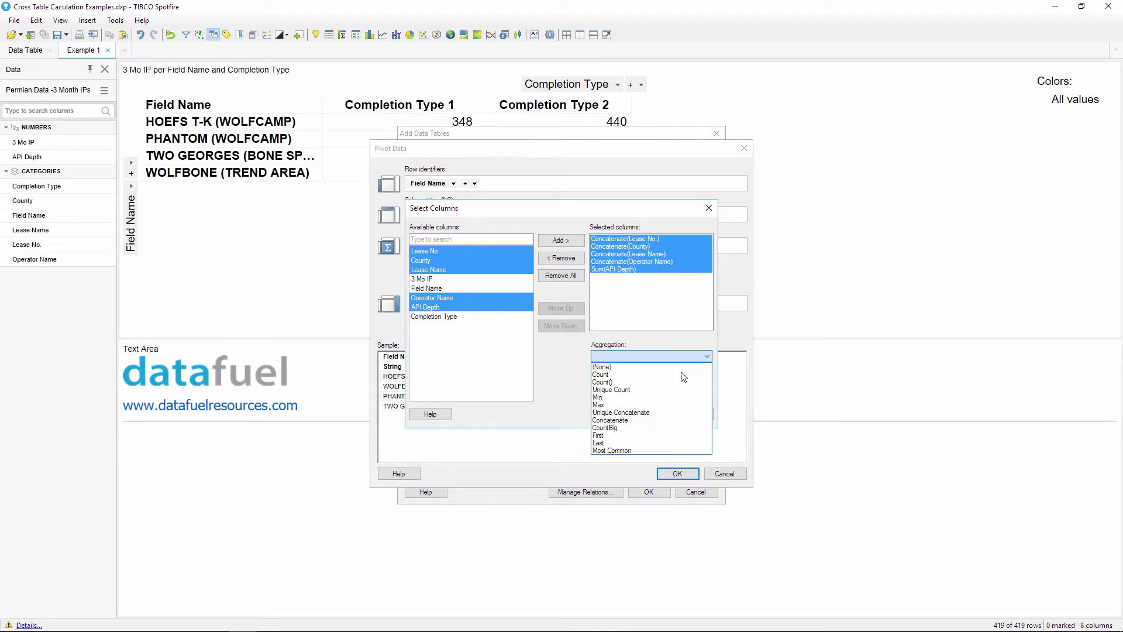
click(656, 413)
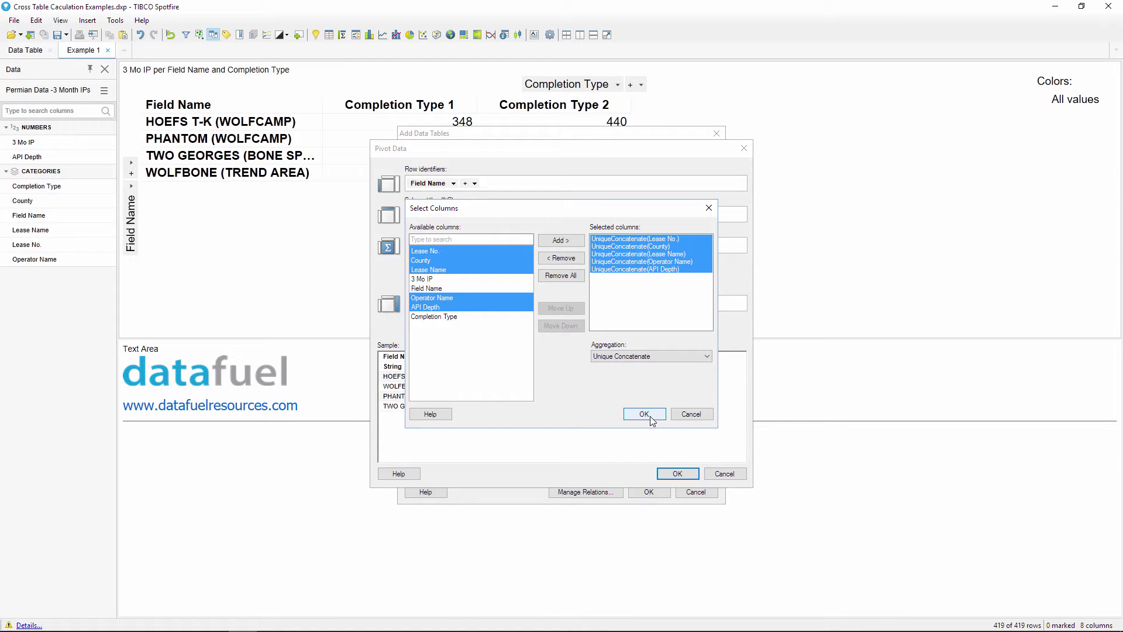
click(644, 414)
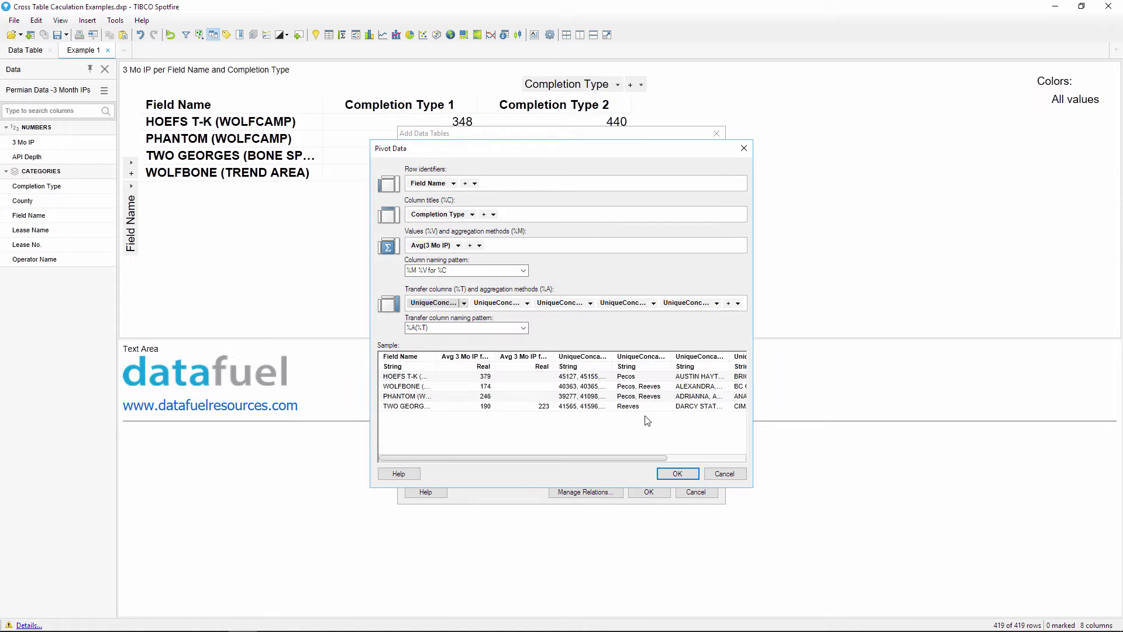
Set the transfer column naming pattern to %T, confirm the pivot, and preview the result
click(503, 329)
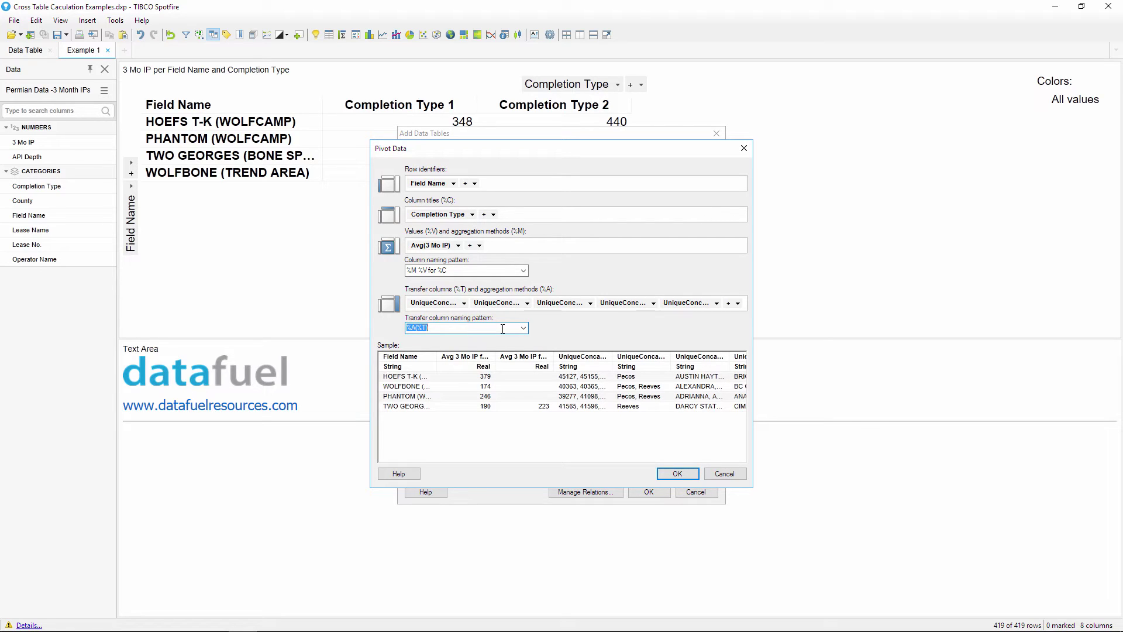
text(%T)
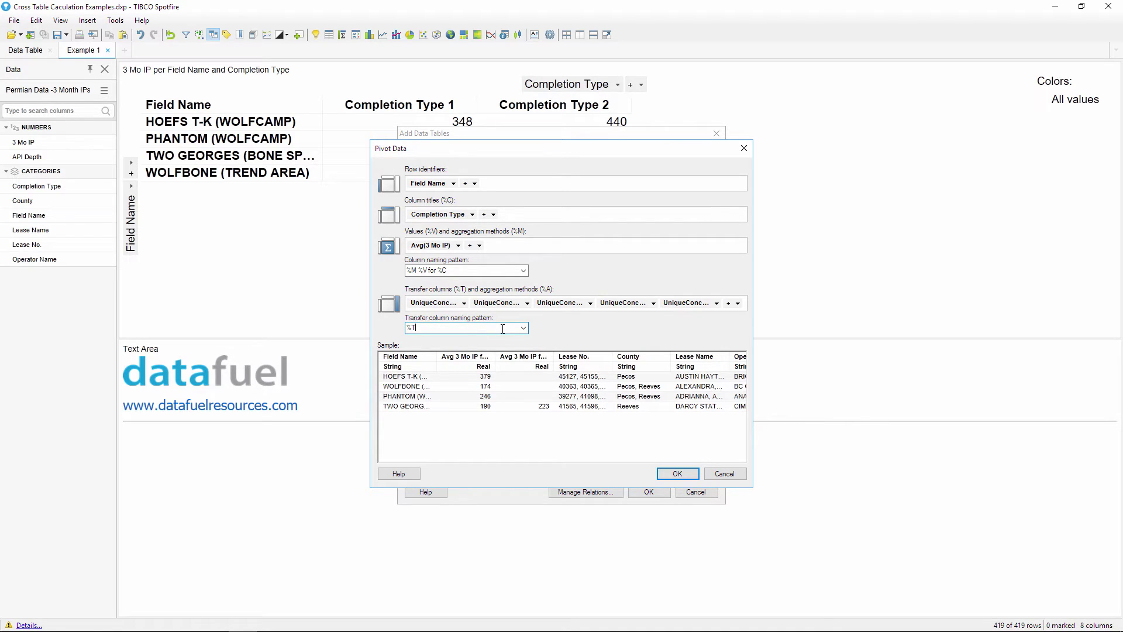
click(678, 474)
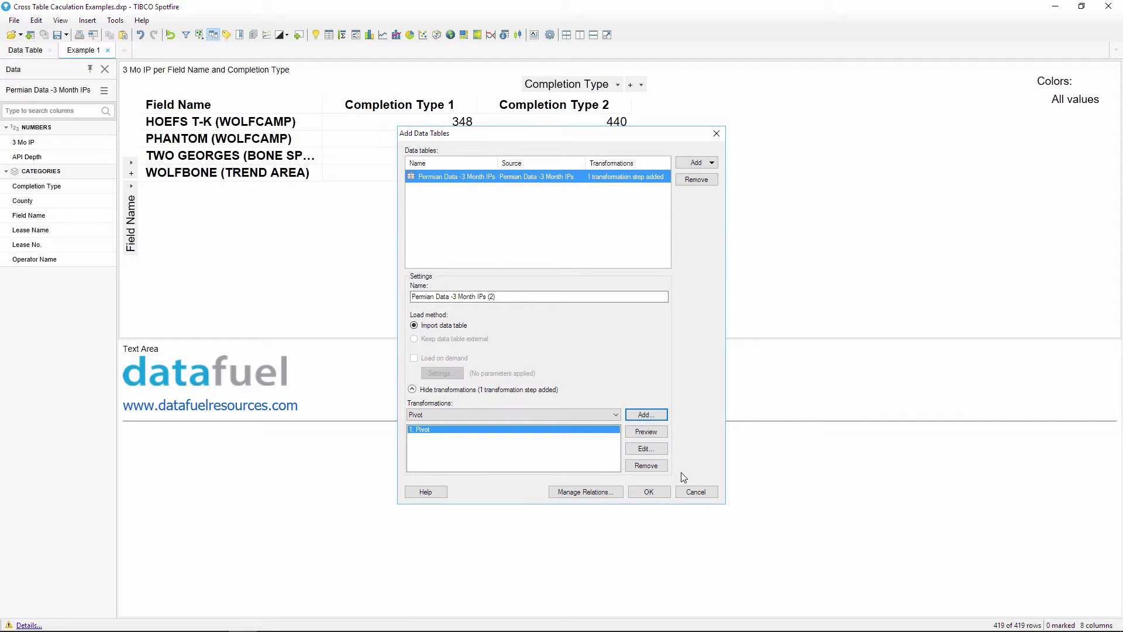
click(646, 433)
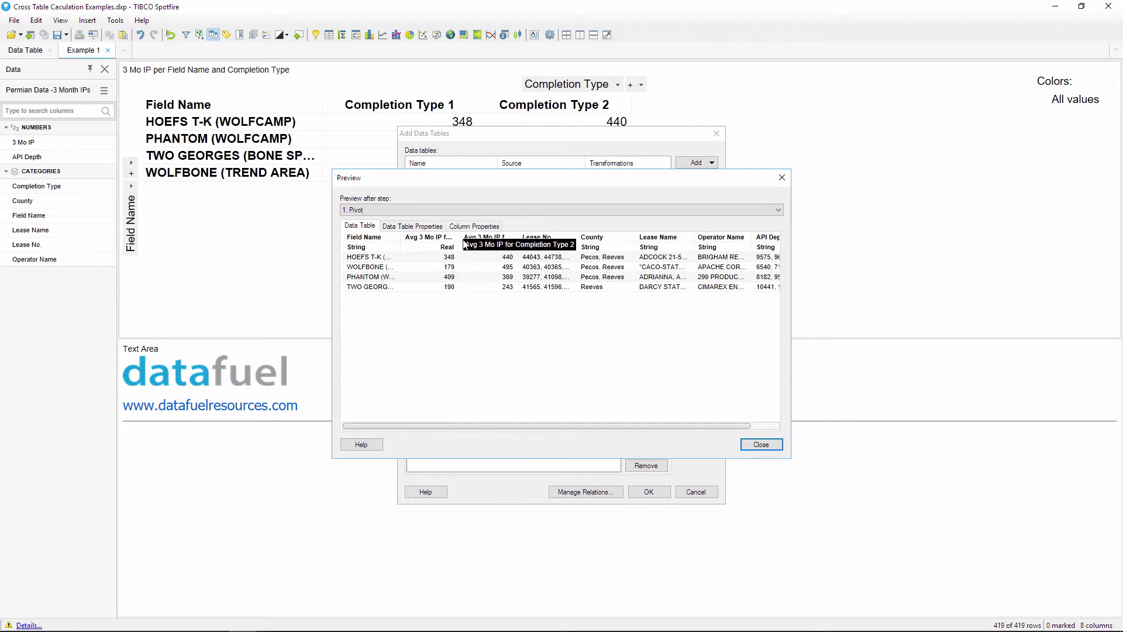
Widen the Avg 3 Mo IP for Completion Type 2 column and scroll right through the transferred columns
drag(468, 246, 649, 249)
drag(646, 428, 767, 433)
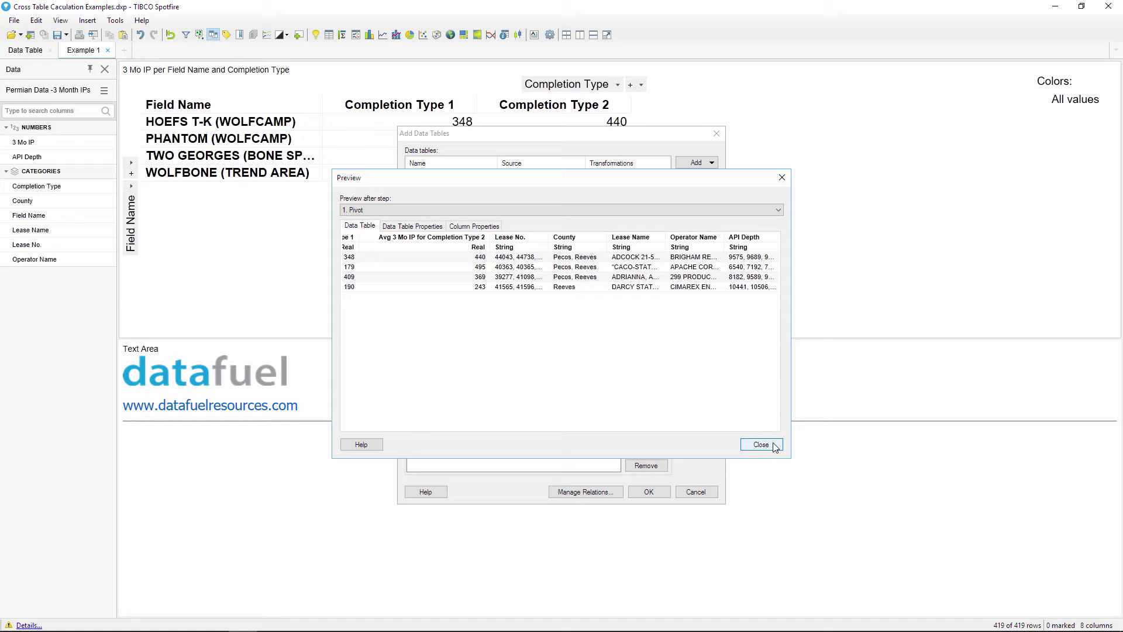
Close the preview and rename the new table to 'Permian Data -3 Month IPs - Pivoted per Field'
click(761, 446)
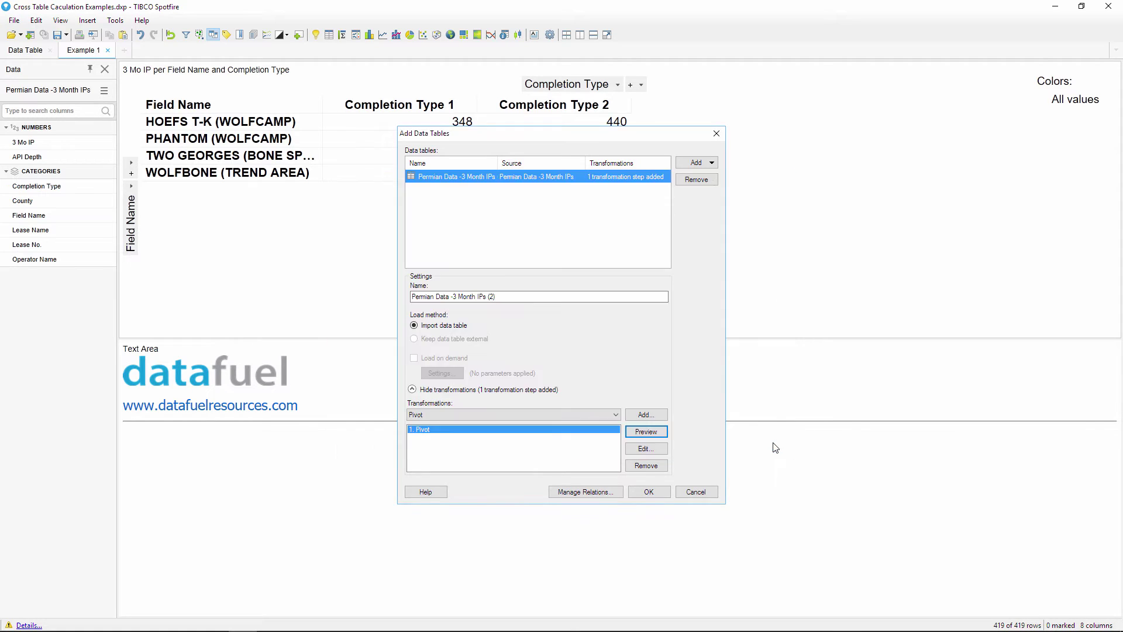
click(538, 296)
key(ctrl+shift+Left)
key(BackSpace)
text(- Pivoted per Field)
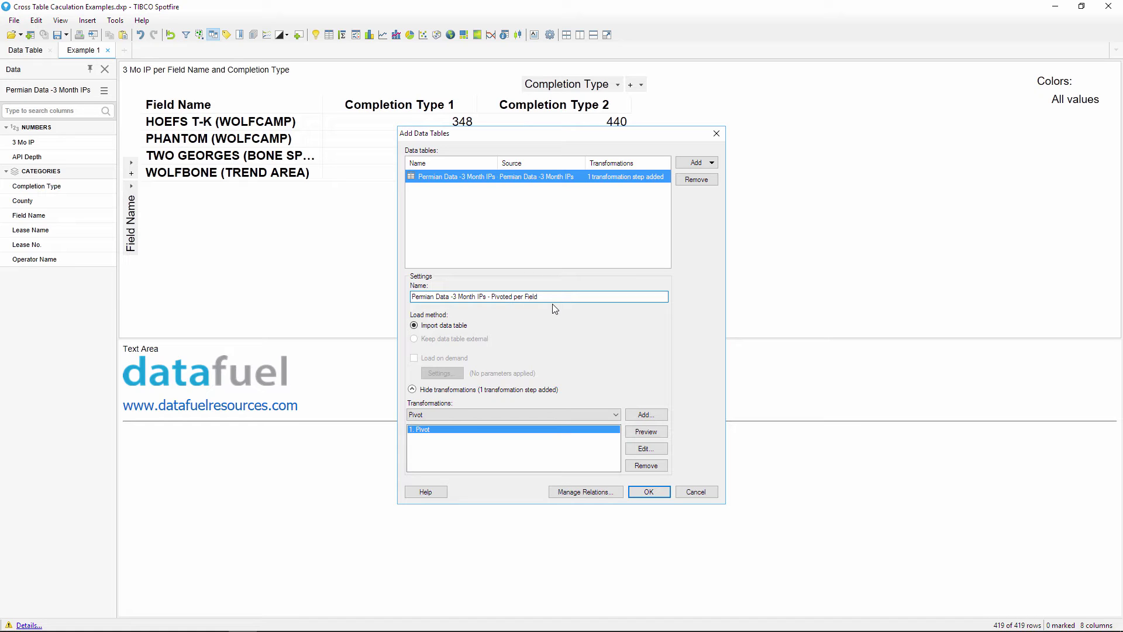
click(668, 493)
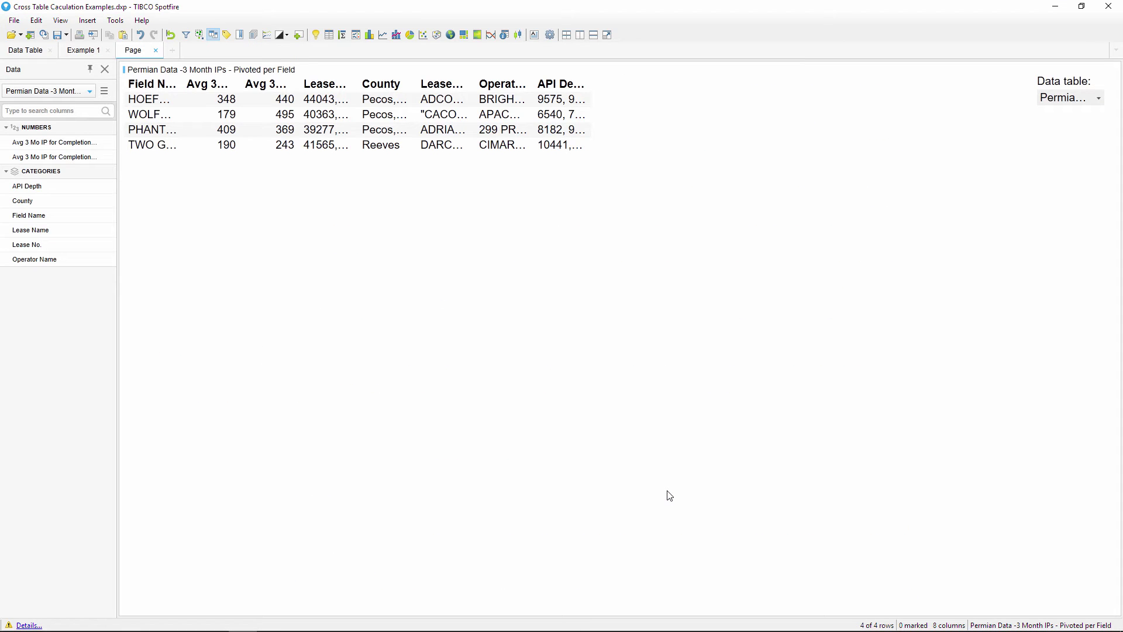
double_click(180, 85)
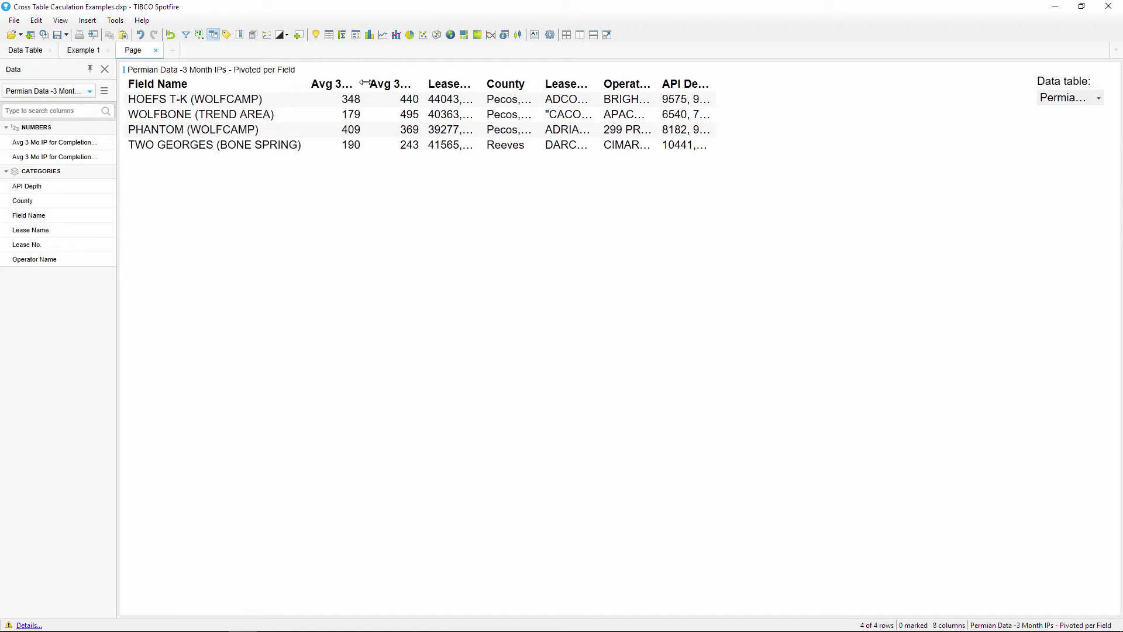
drag(365, 85, 422, 85)
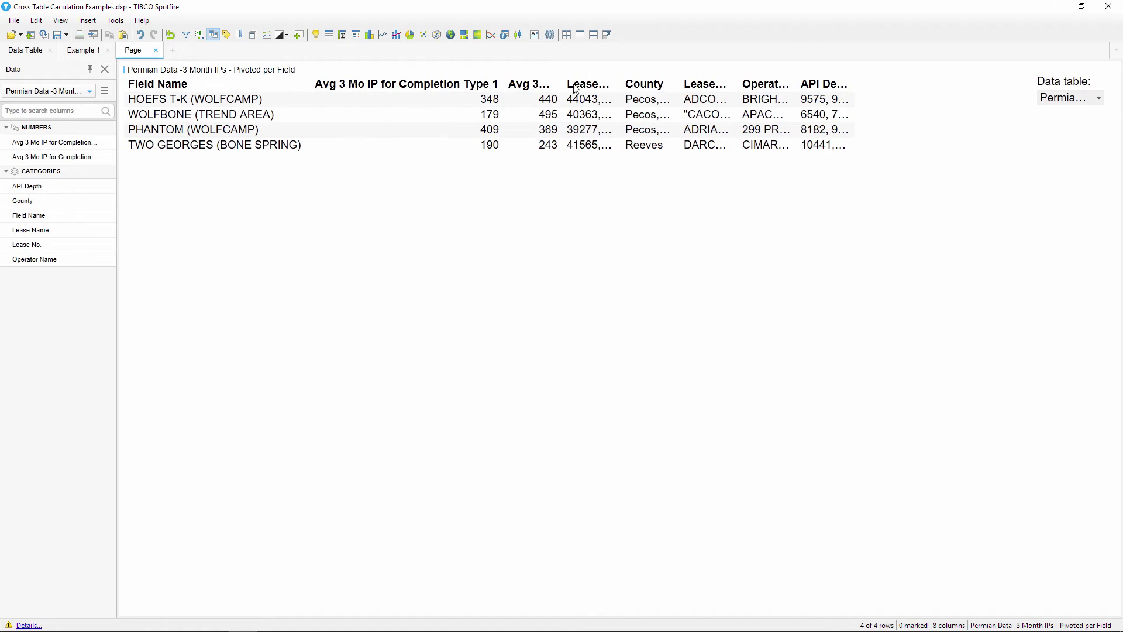
drag(562, 87, 766, 87)
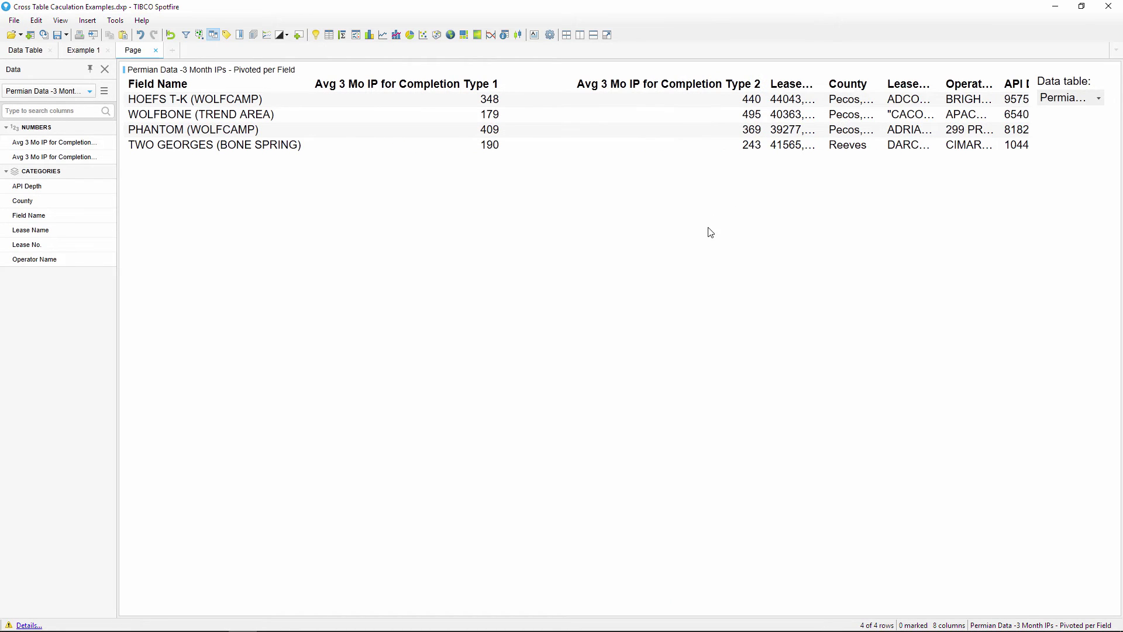
click(156, 50)
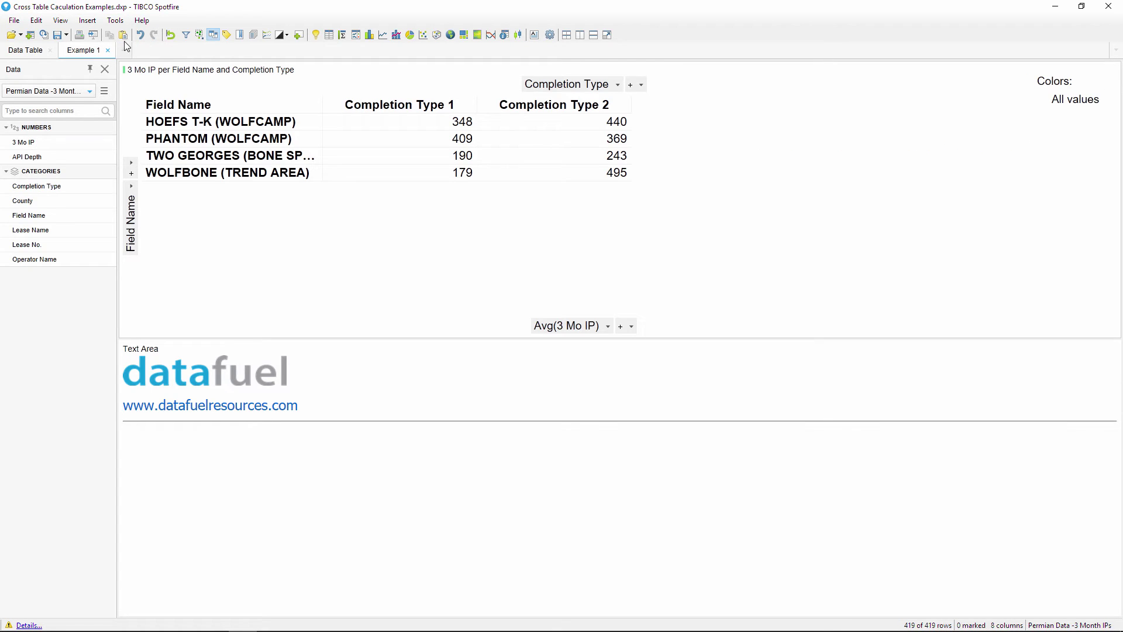
Insert a new cross table using the Pivoted per Field data table and widen its Field Name column
click(87, 21)
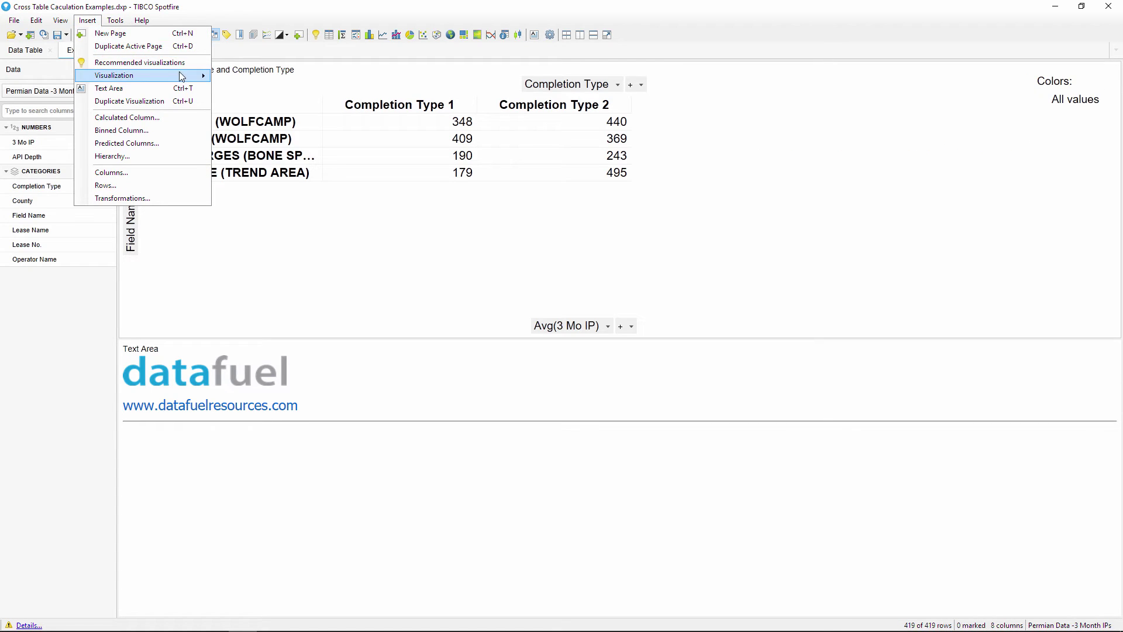
mouse_move(187, 75)
click(304, 91)
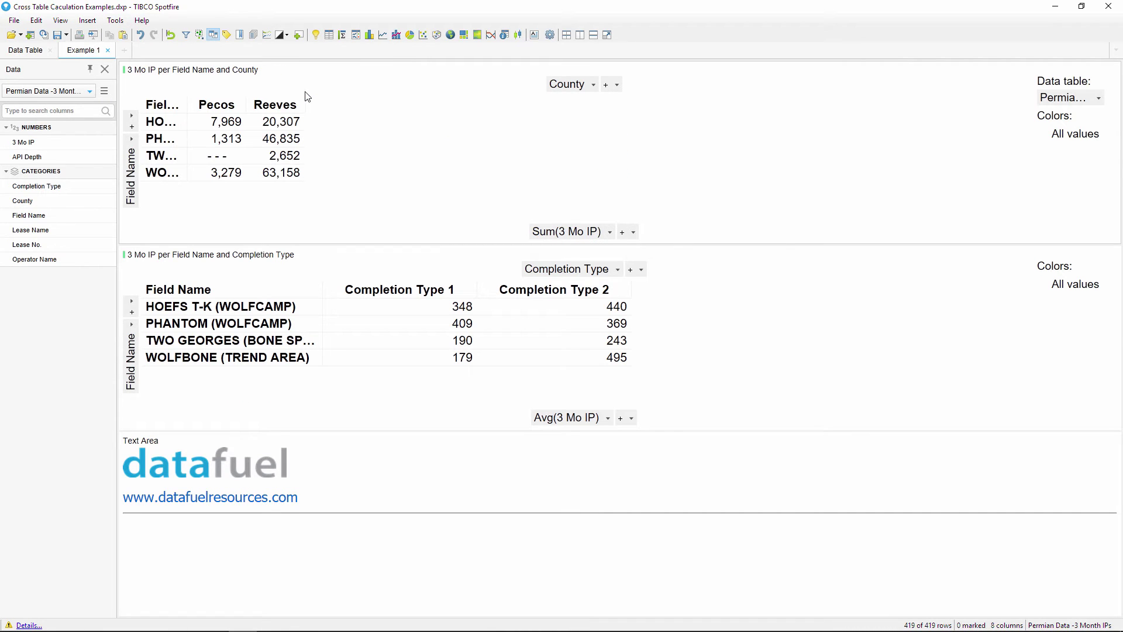
click(1072, 98)
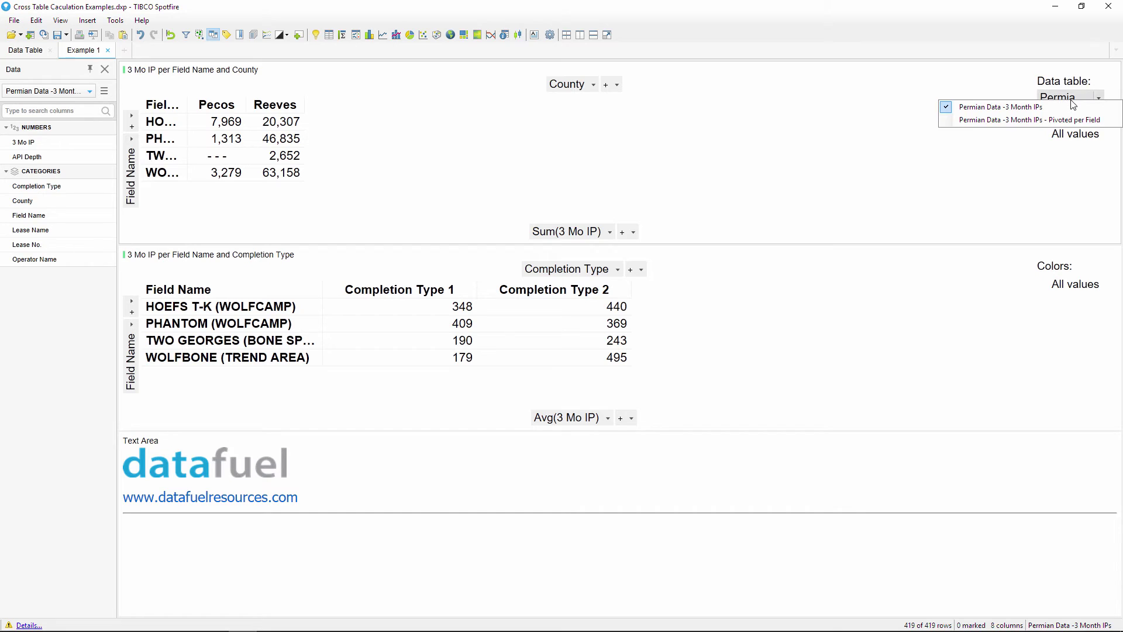
click(1113, 121)
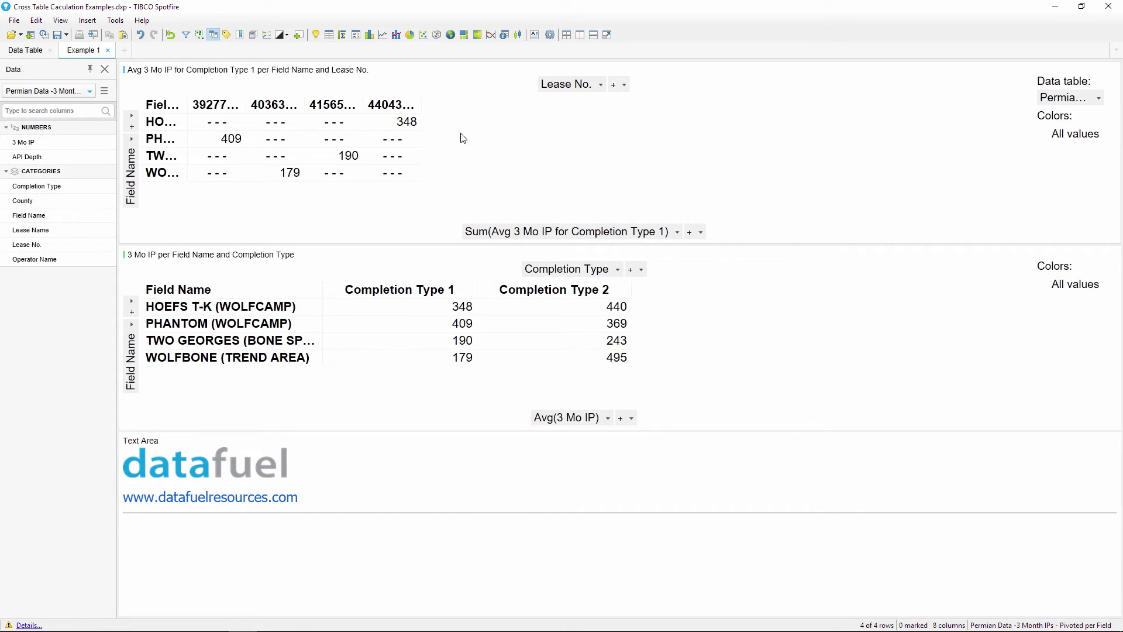
drag(187, 104, 335, 110)
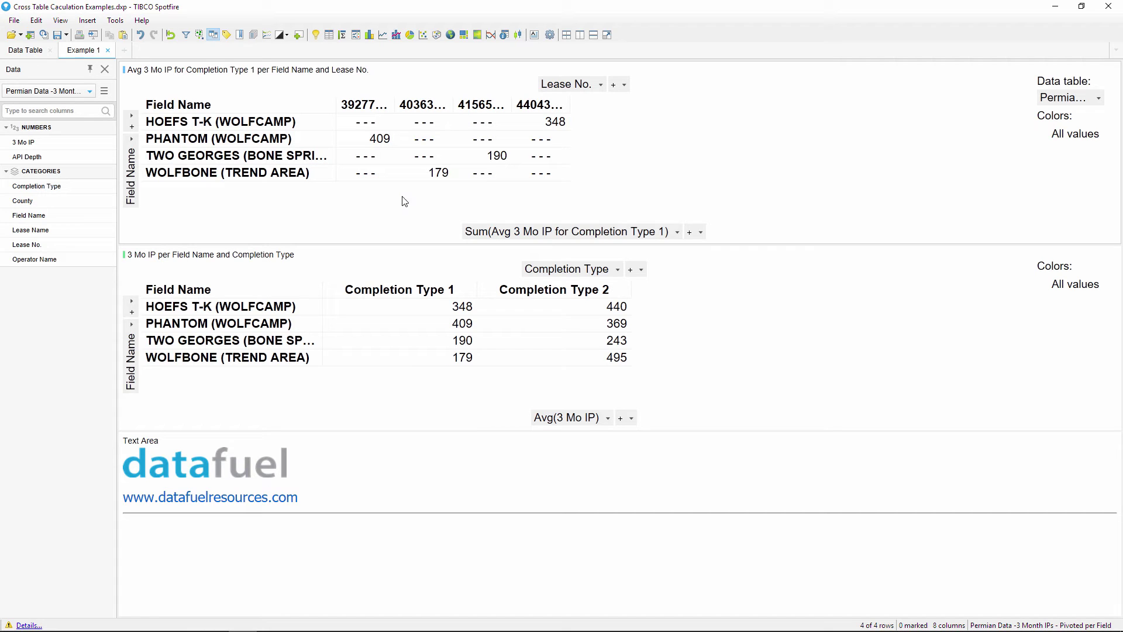
Average the Completion Type 1 values and add Avg 3 Mo IP for Completion Type 2 as a second value
click(672, 233)
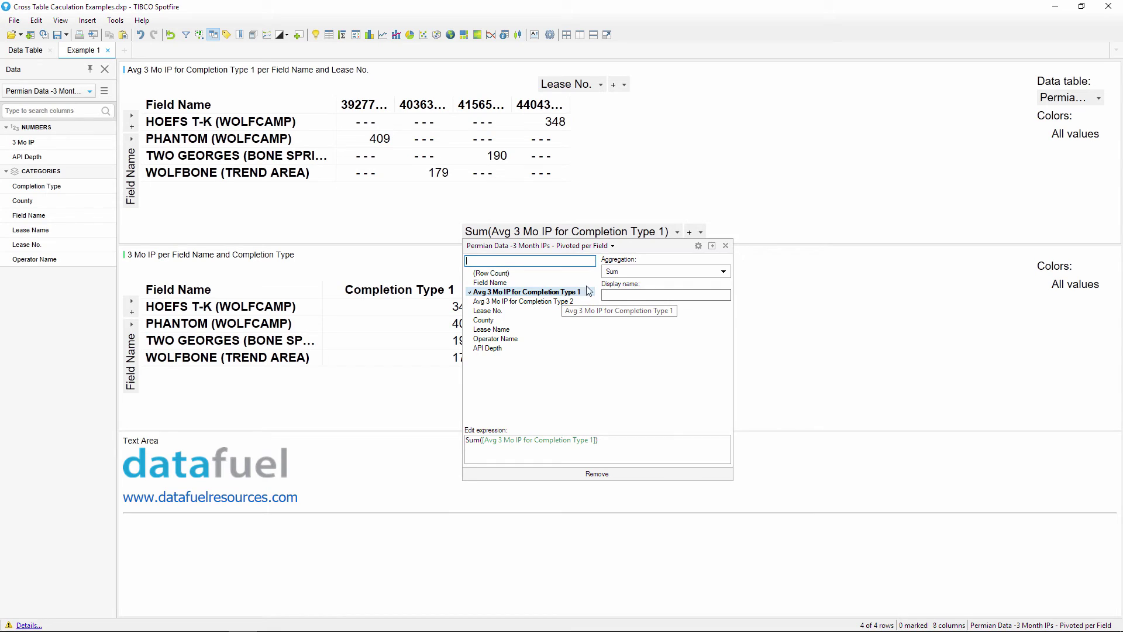
click(620, 272)
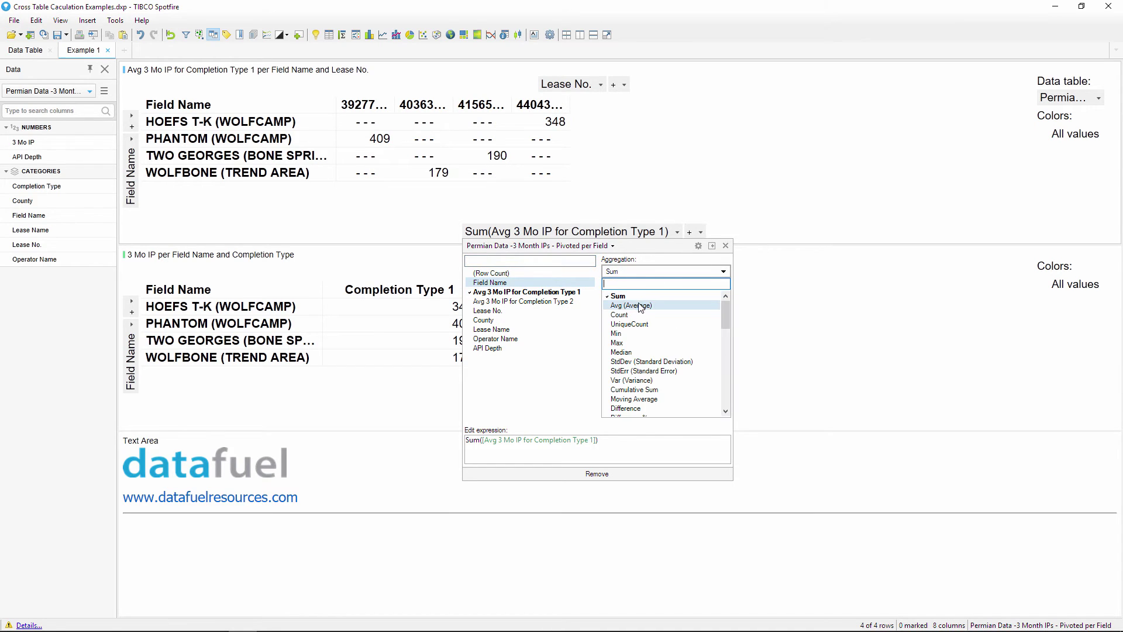
click(639, 304)
click(691, 234)
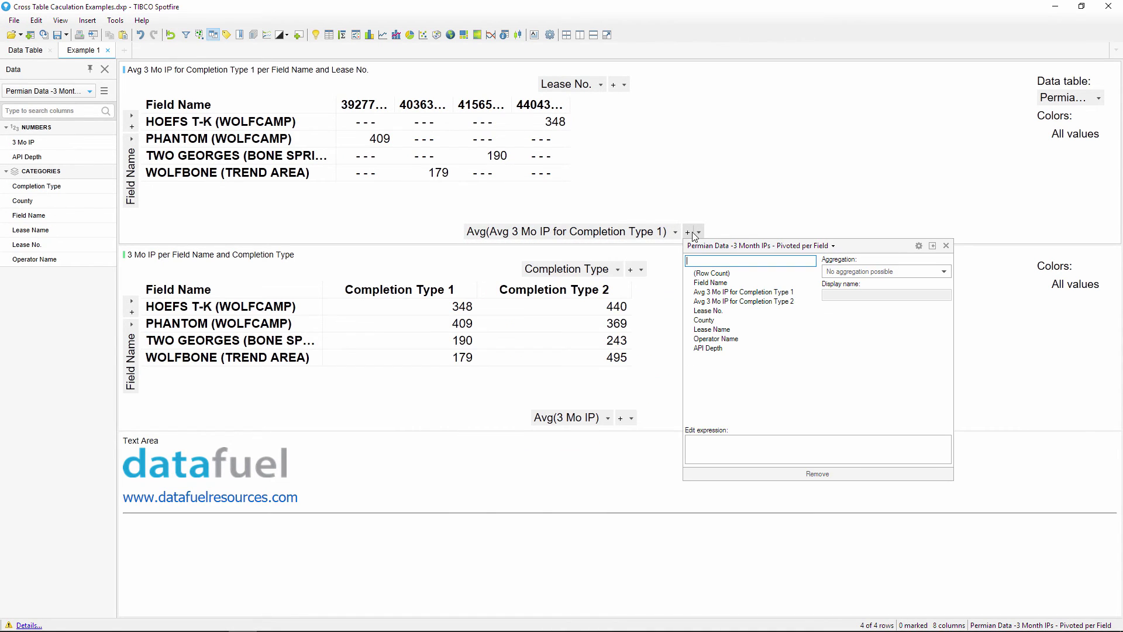
click(803, 302)
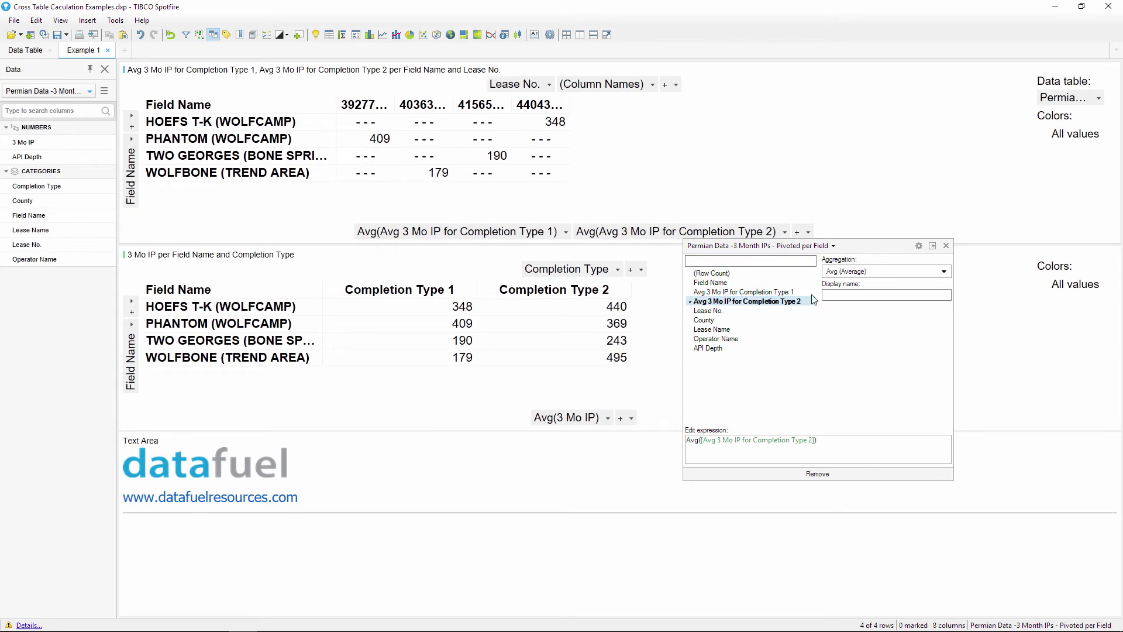
click(946, 246)
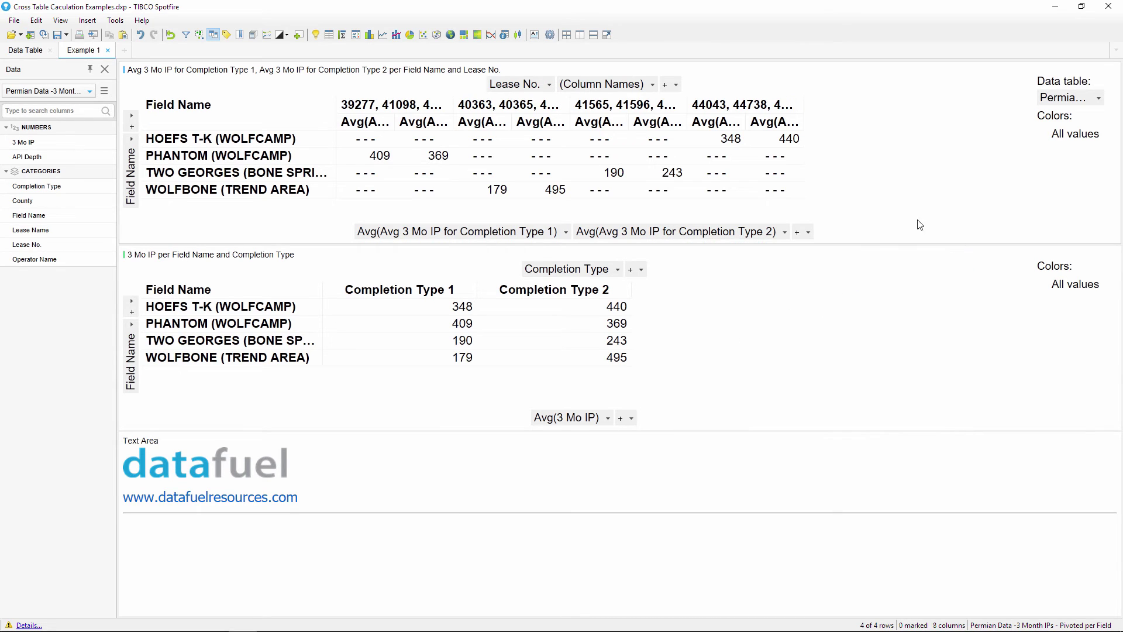
Remove Lease No. from the column axis and widen the value columns
click(550, 86)
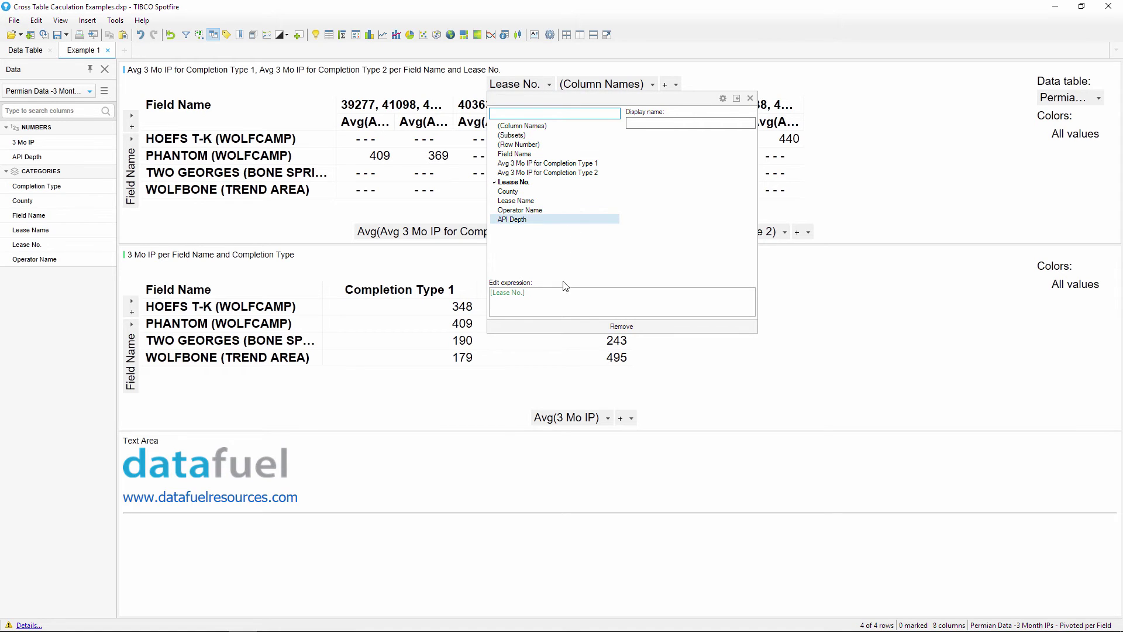
click(551, 328)
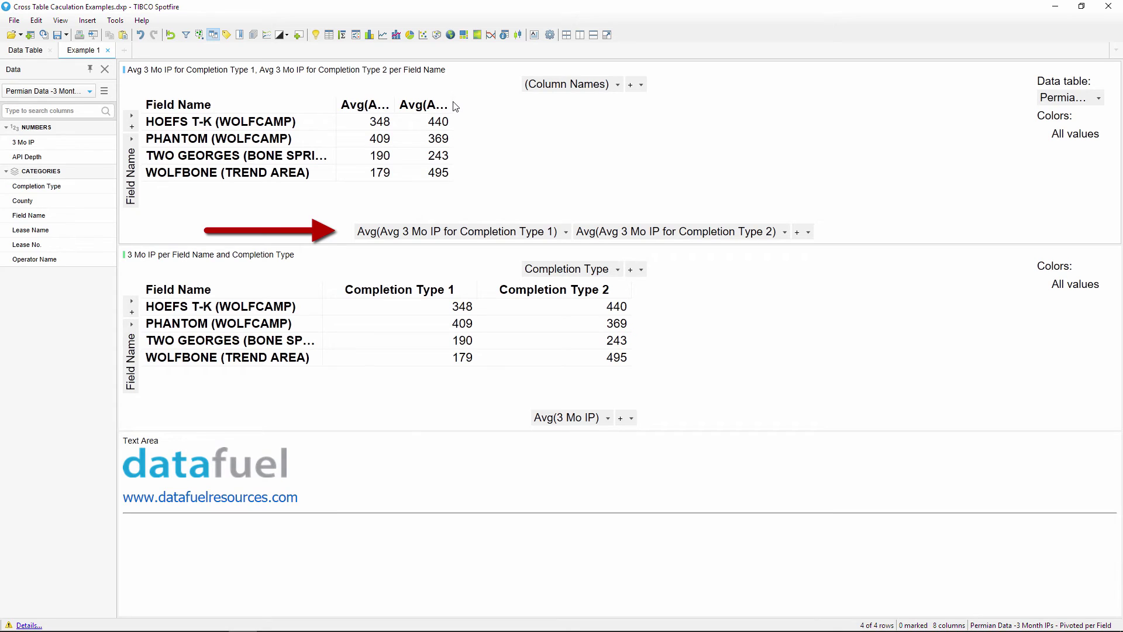
drag(453, 106, 654, 109)
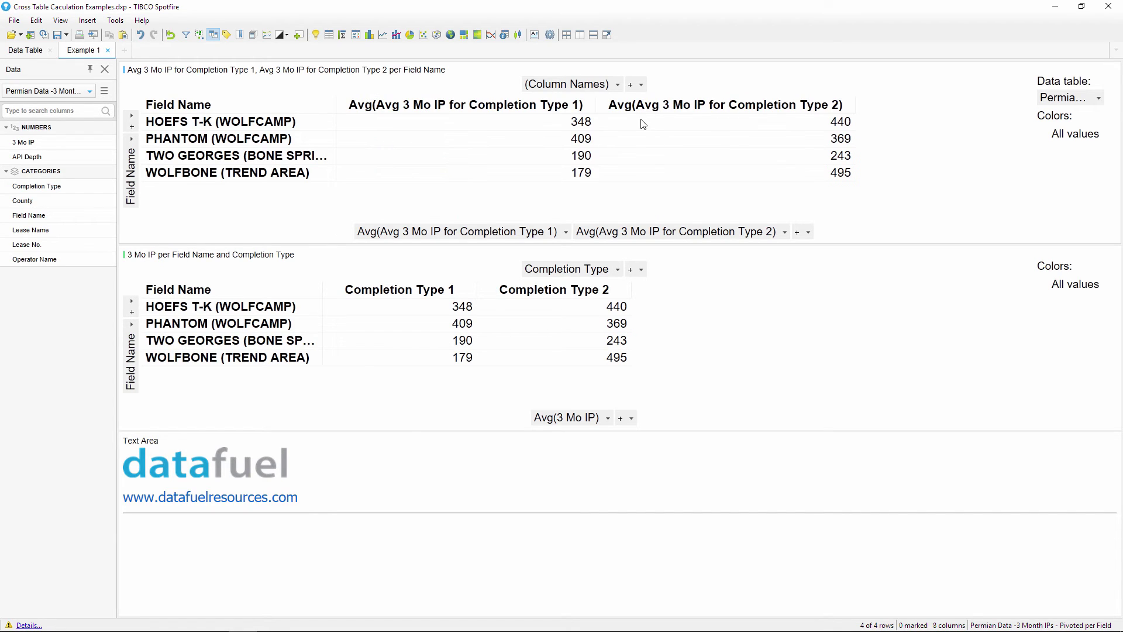
Set the Type 1 average column's display name to 'Avg 3 Mo IP for Type 1'
click(566, 232)
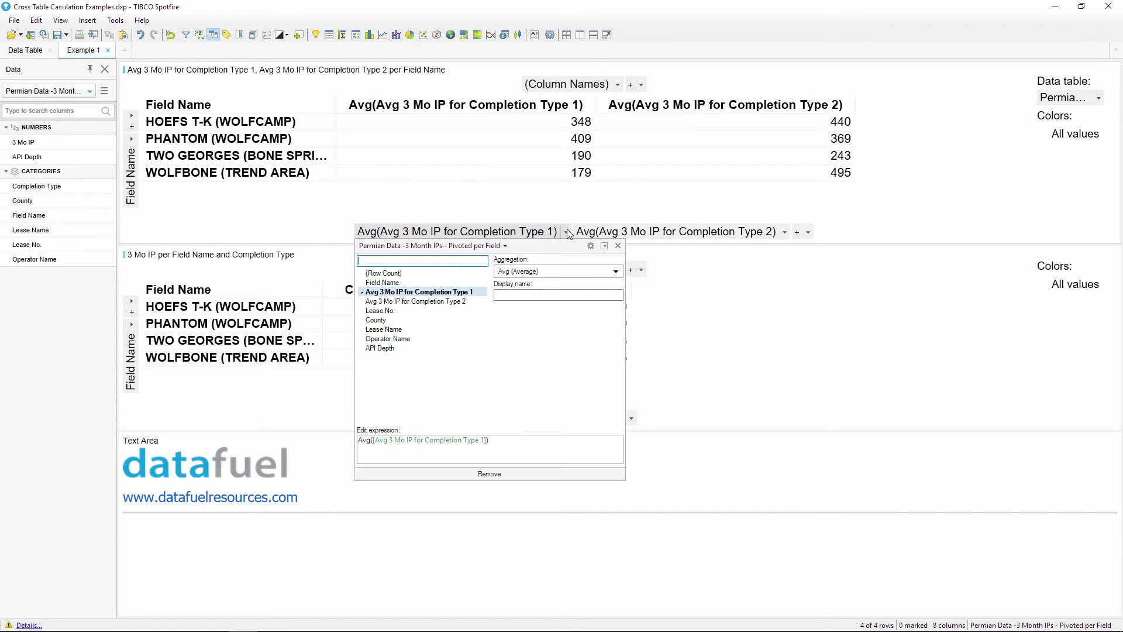
click(527, 298)
text(Avg 3 Mo IP for T)
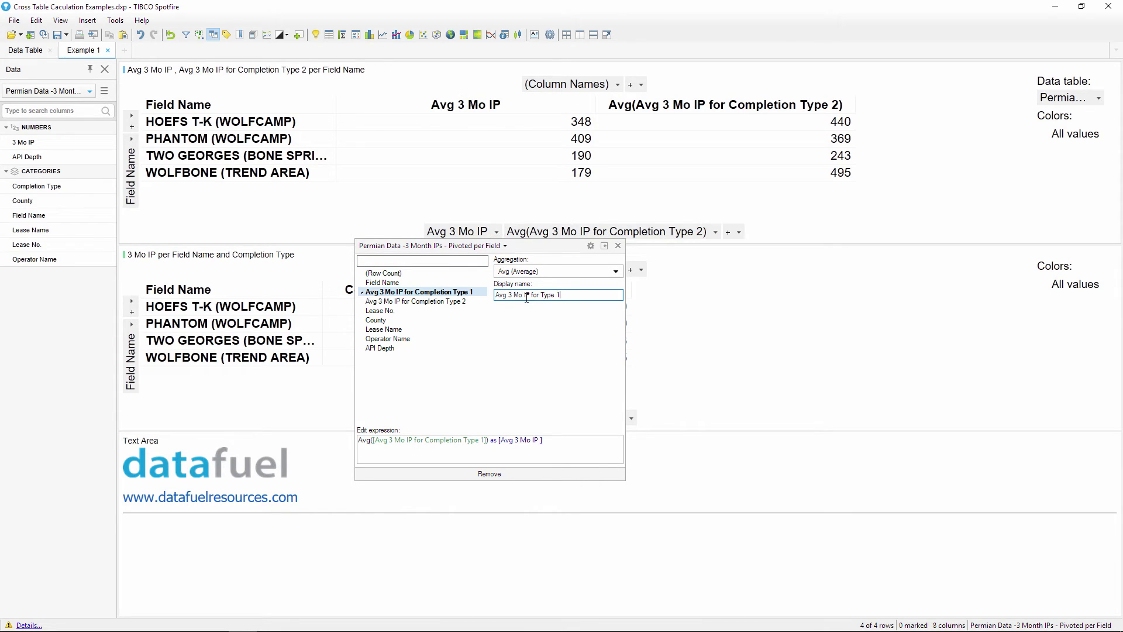
text(ype 1)
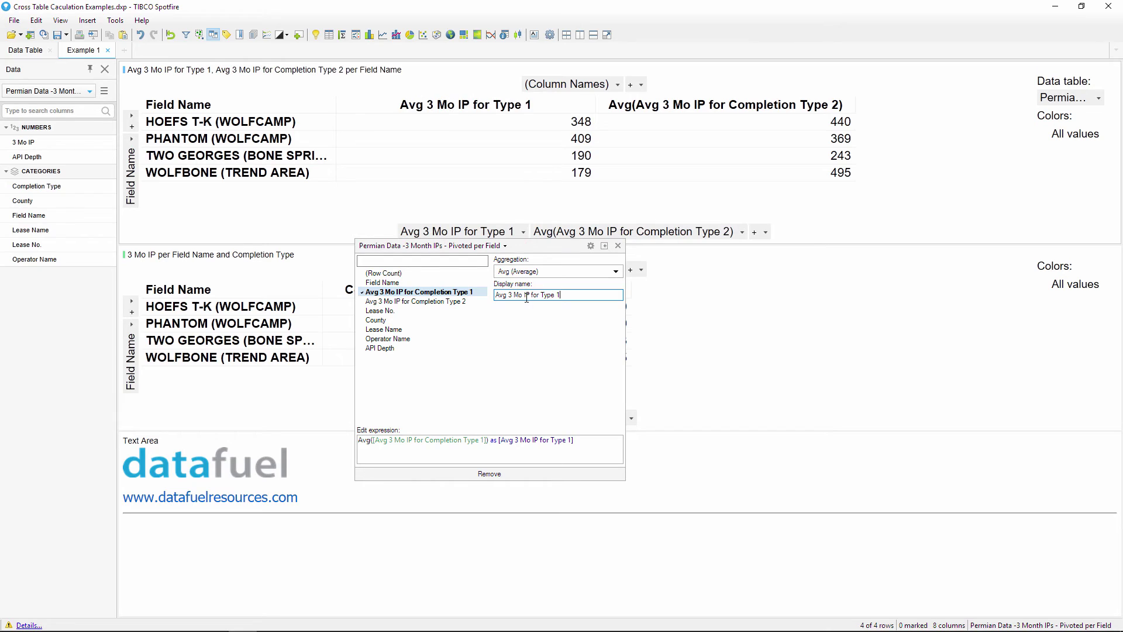
click(733, 225)
Set the Type 2 average column's display name to 'Avg 3 Mo IP for Type 2'
click(737, 231)
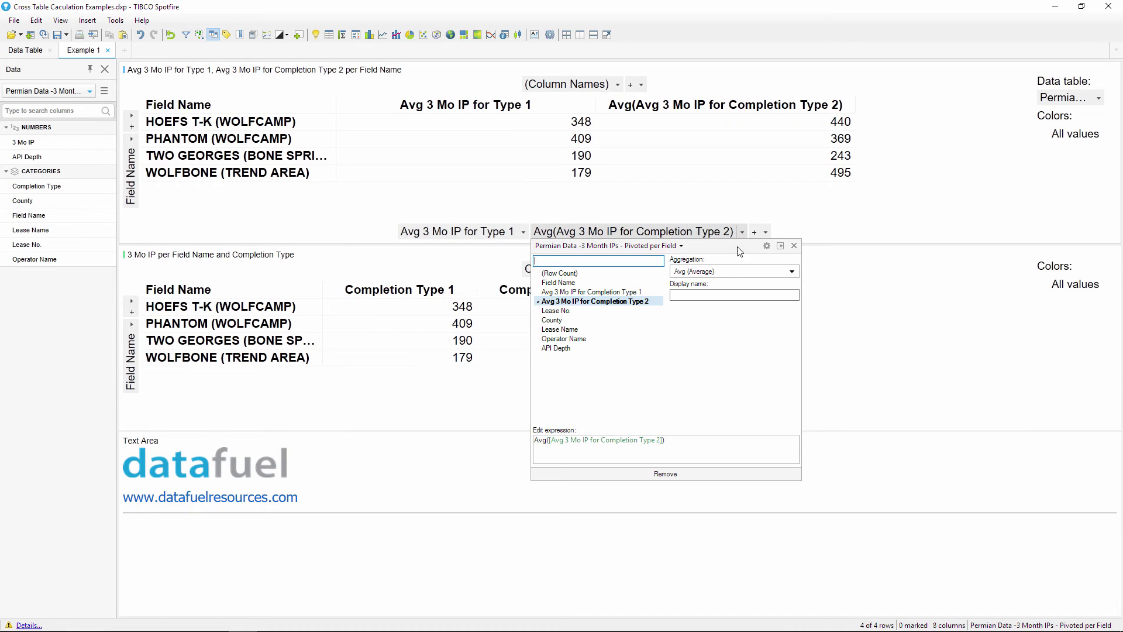
click(707, 294)
text(Avg 3 Mo IP for Type 2)
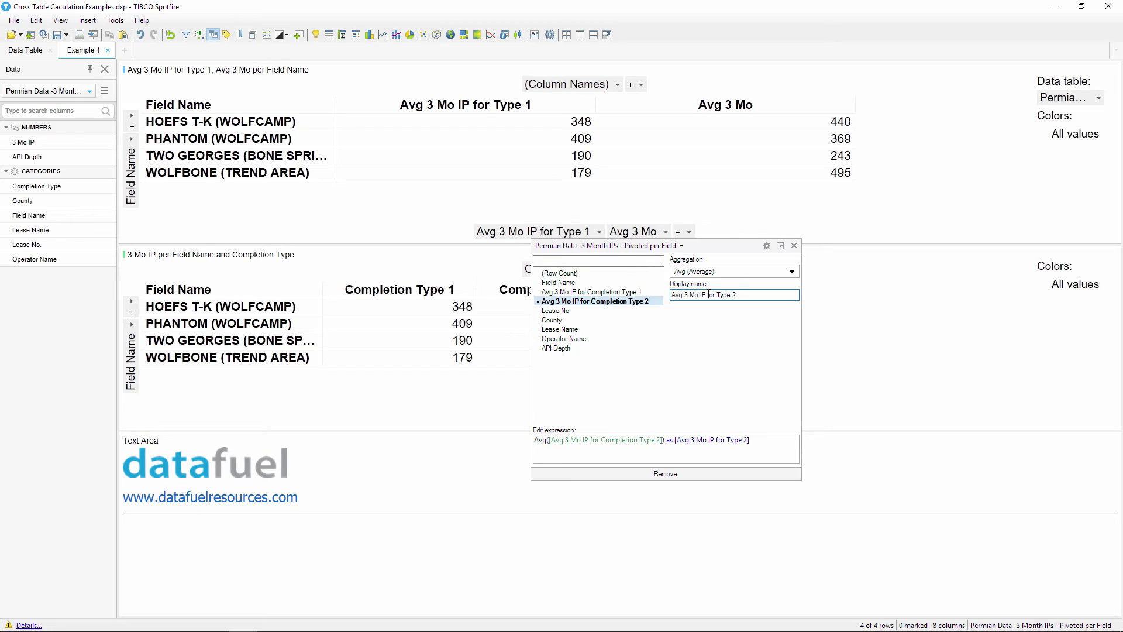
click(795, 247)
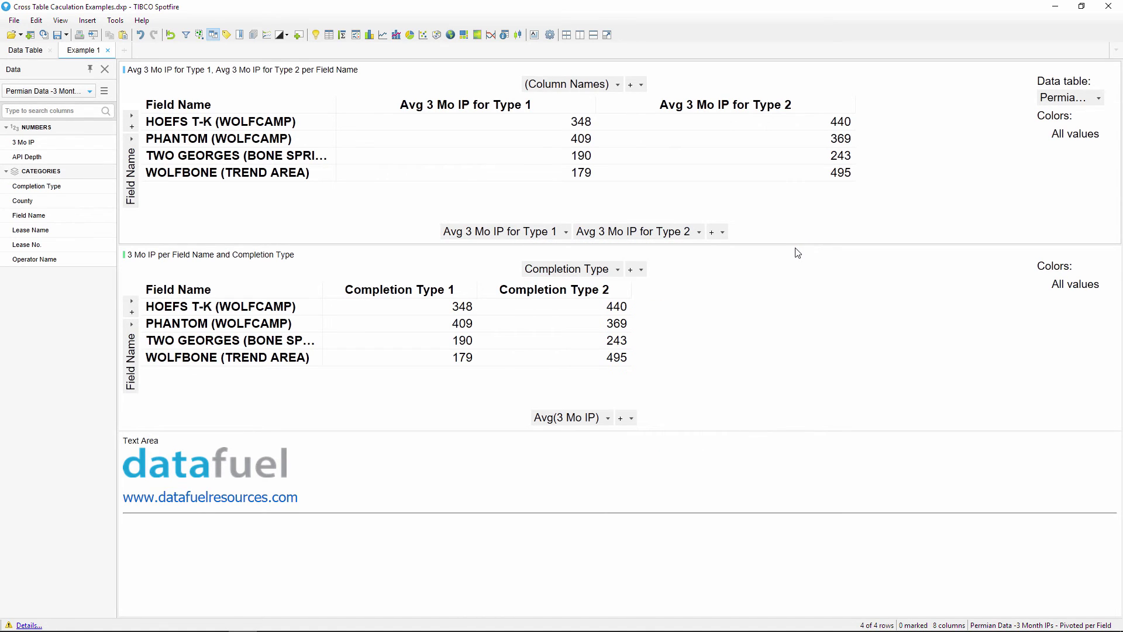
Add a value column with the expression Avg(Completion Type 1 IP) - Avg(Completion Type 2 IP)
click(725, 233)
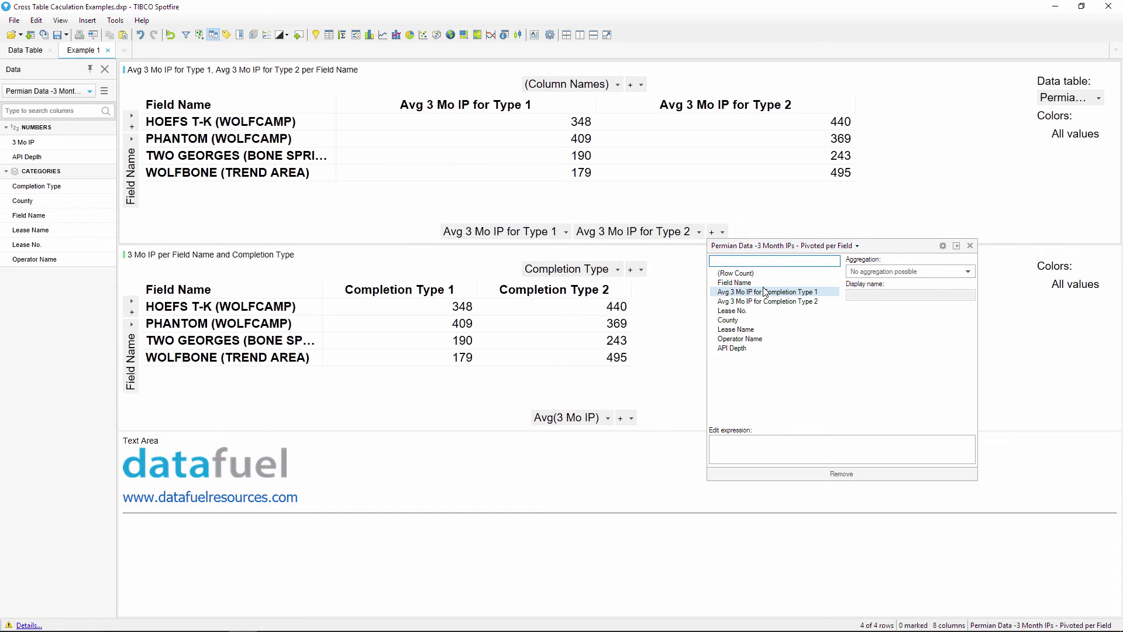
click(738, 292)
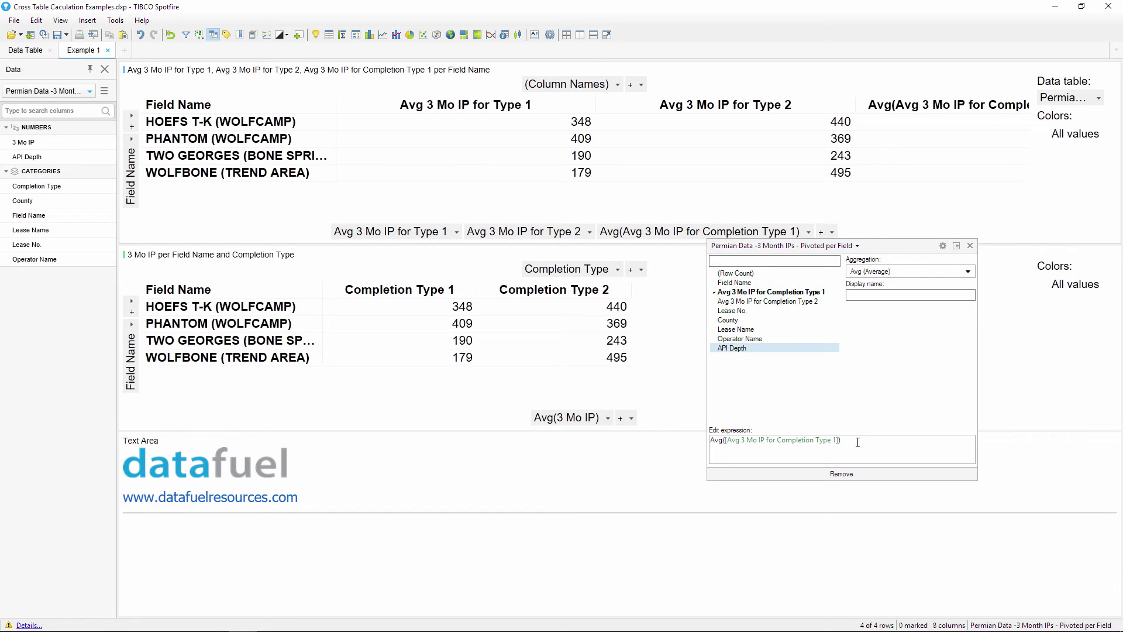
text(- Avg())
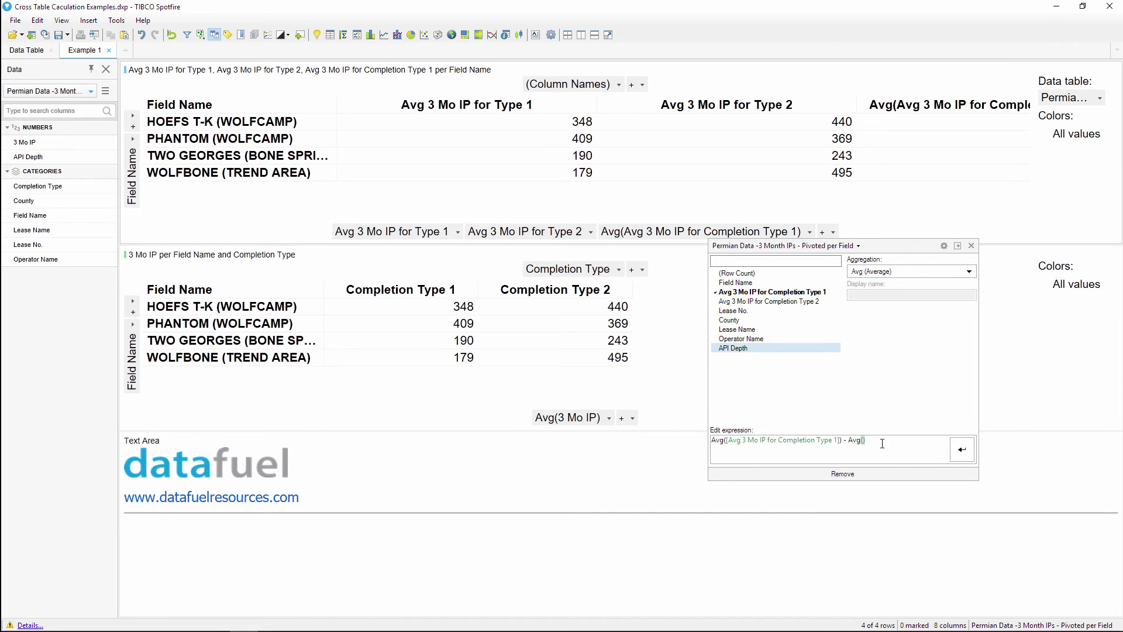
text([av)
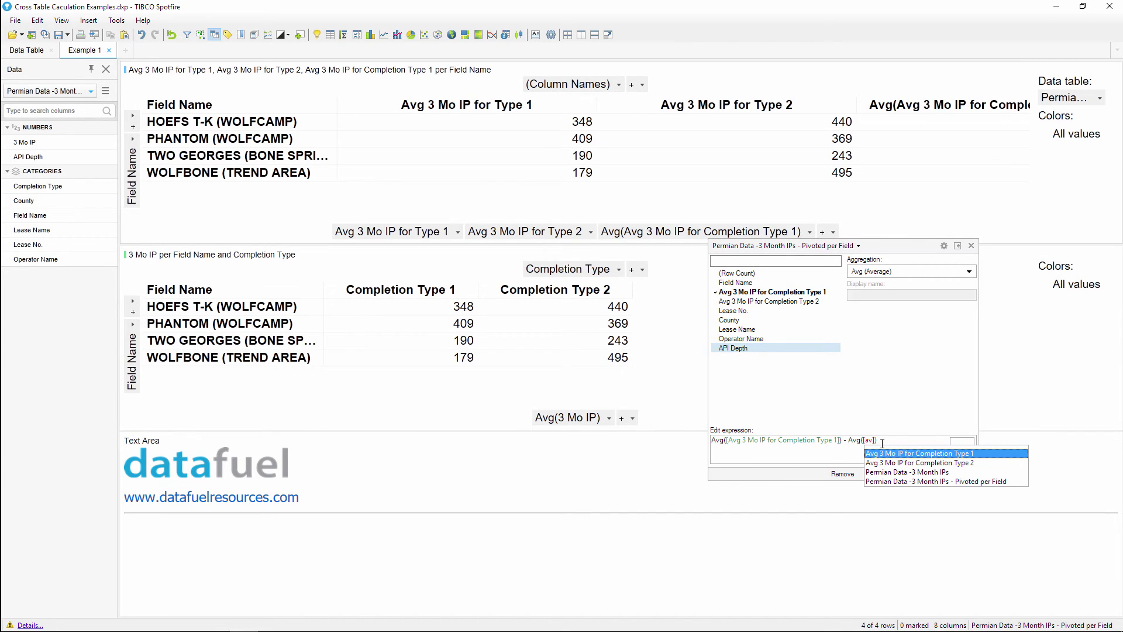
key(Down)
key(Return)
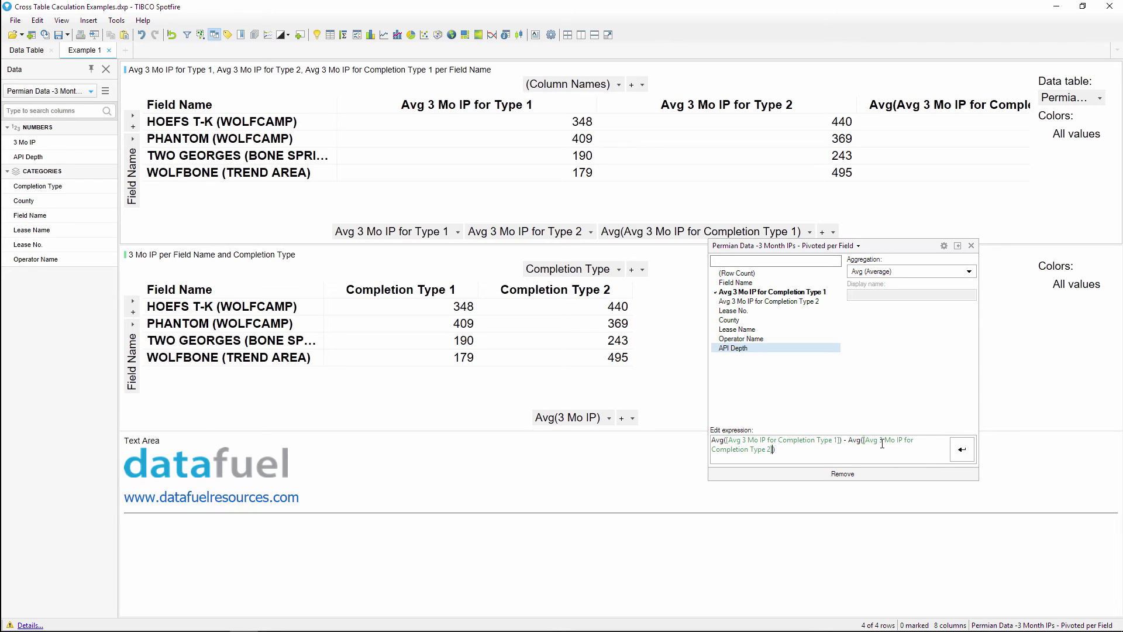
click(881, 454)
click(966, 444)
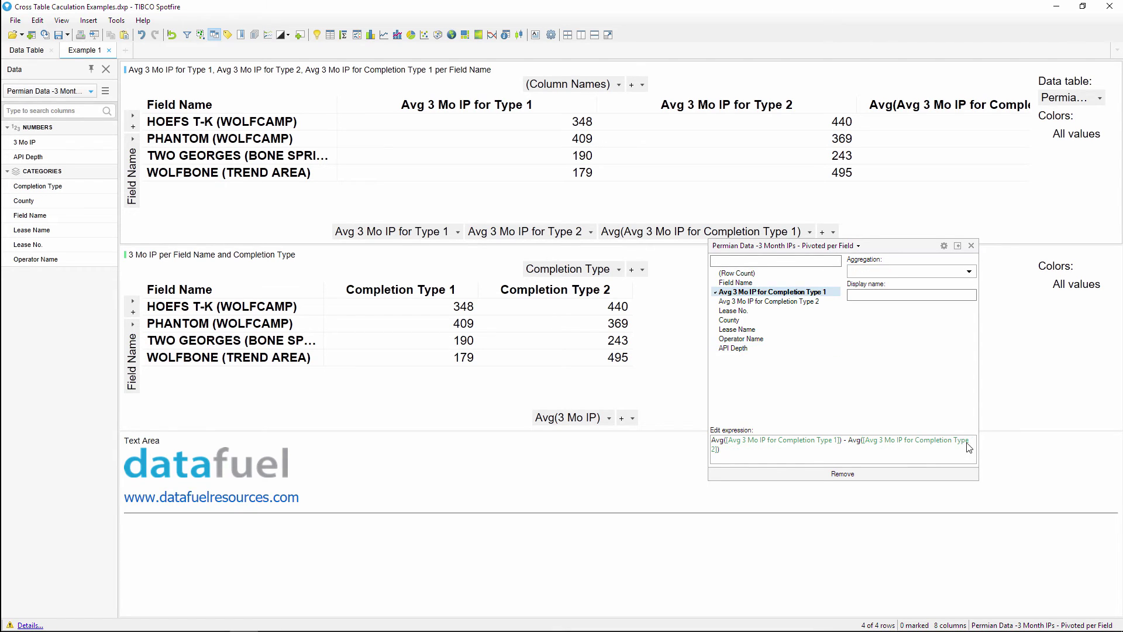
Give the difference column the display name 'Type 1 - Type 2'
click(915, 295)
text(Type )
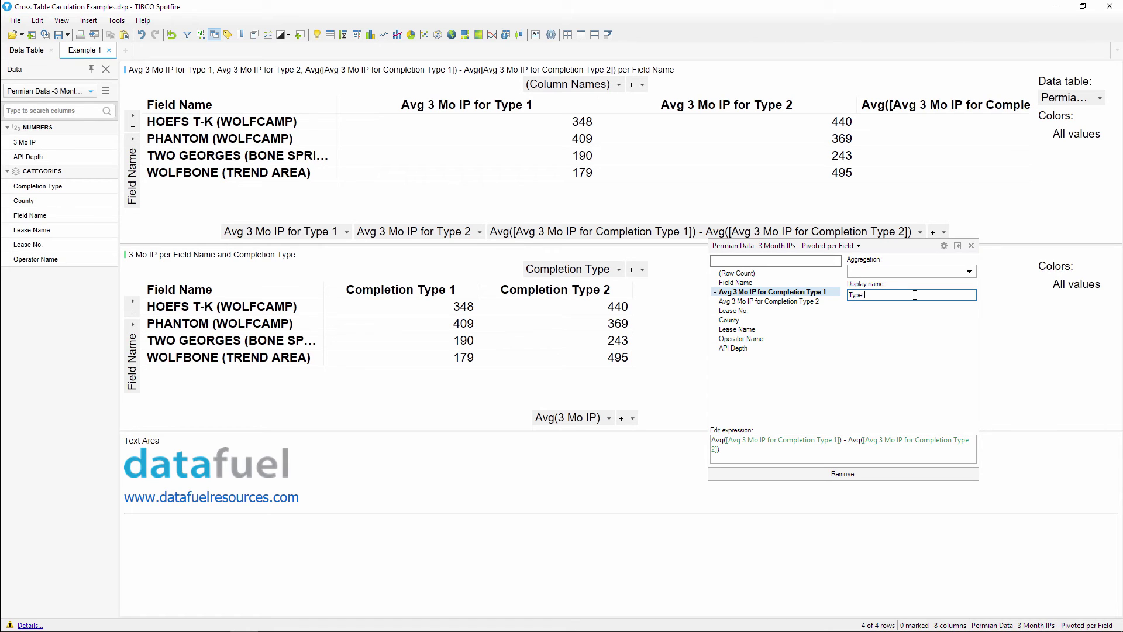
text(1 - T)
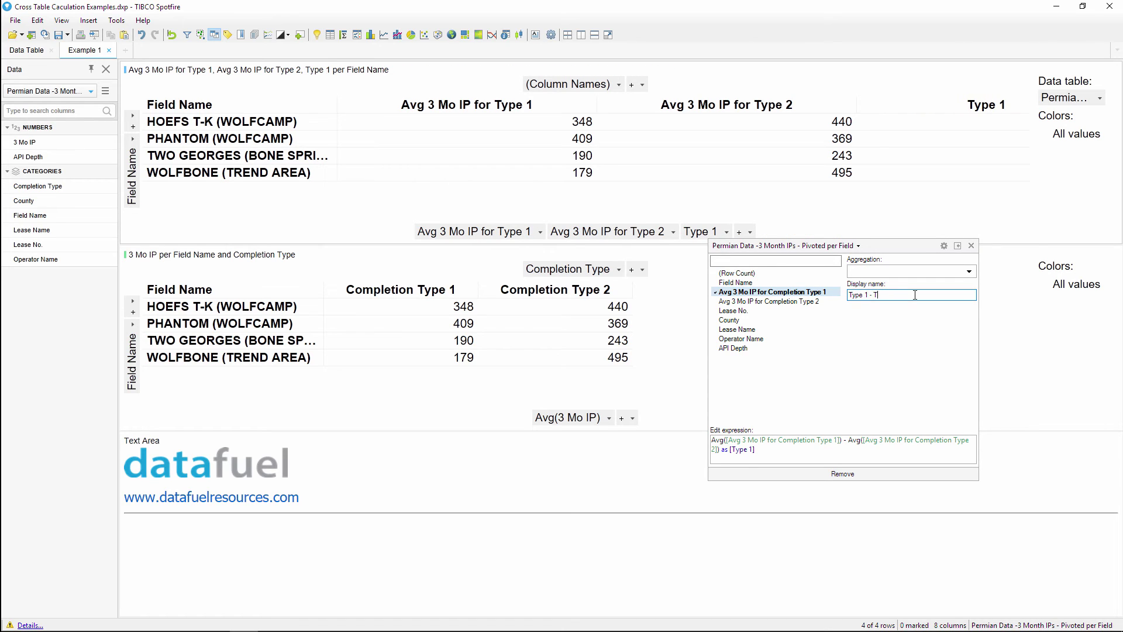
text(ype 2)
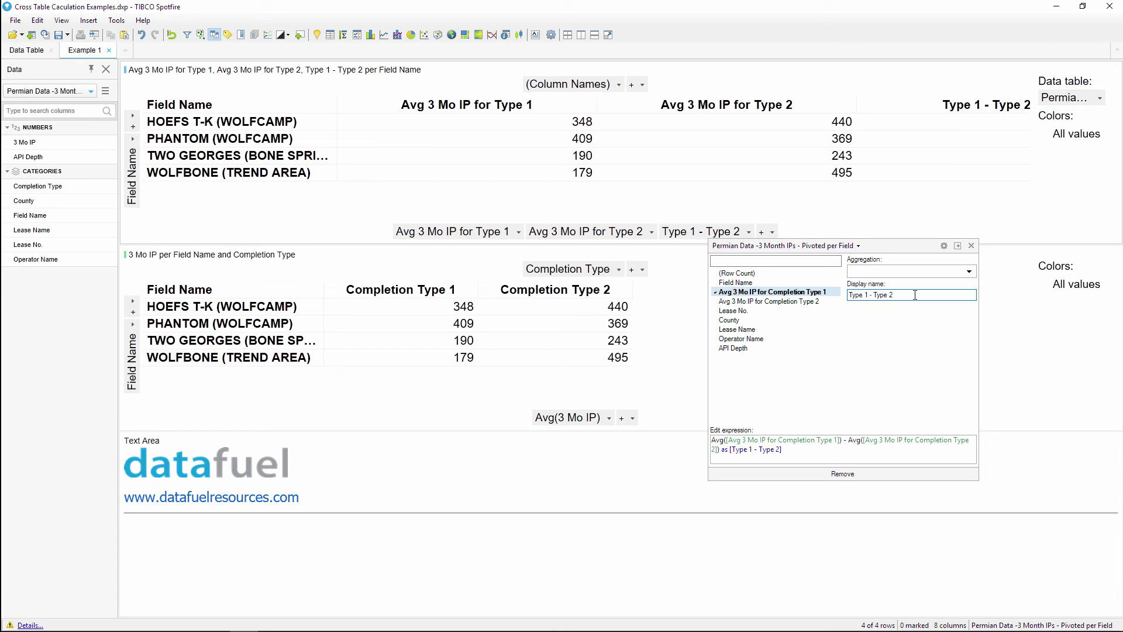
click(972, 245)
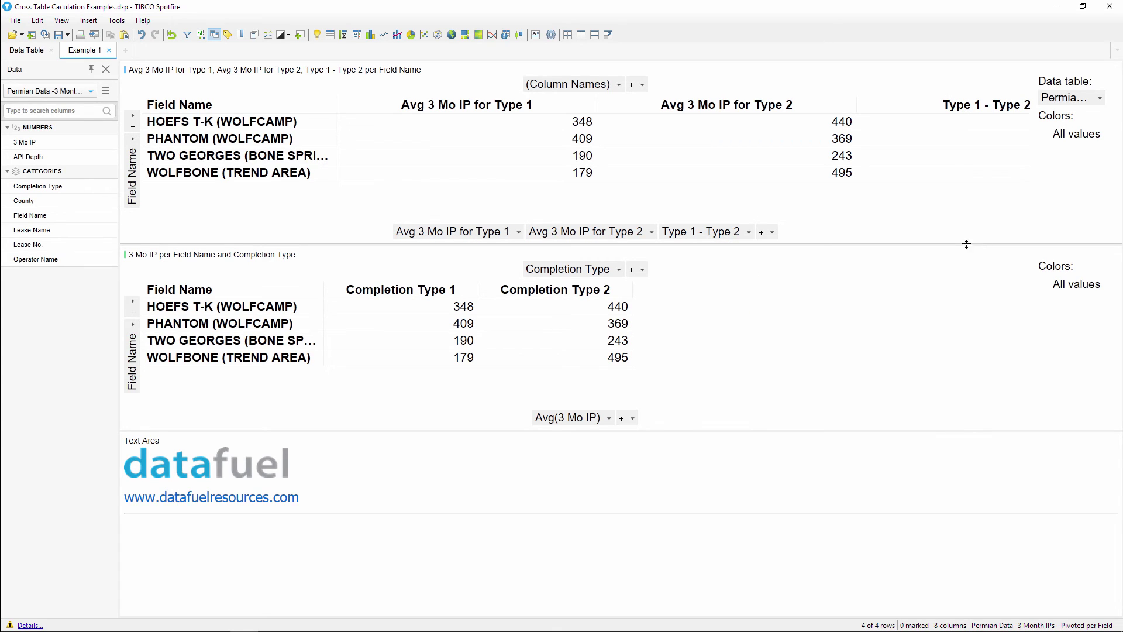
Narrow the upper cross table's columns so the Type 1 - Type 2 differences (-93, 41, -53, -316) show
drag(856, 106, 816, 108)
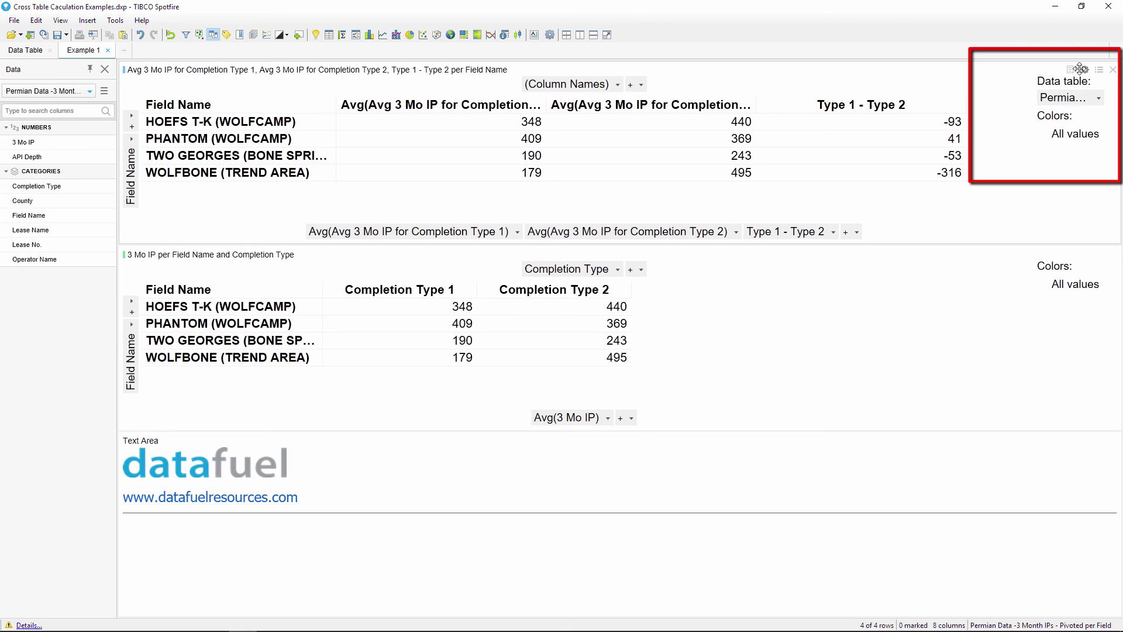
Hide the upper cross table's legend, axis selectors and title bar
click(1071, 70)
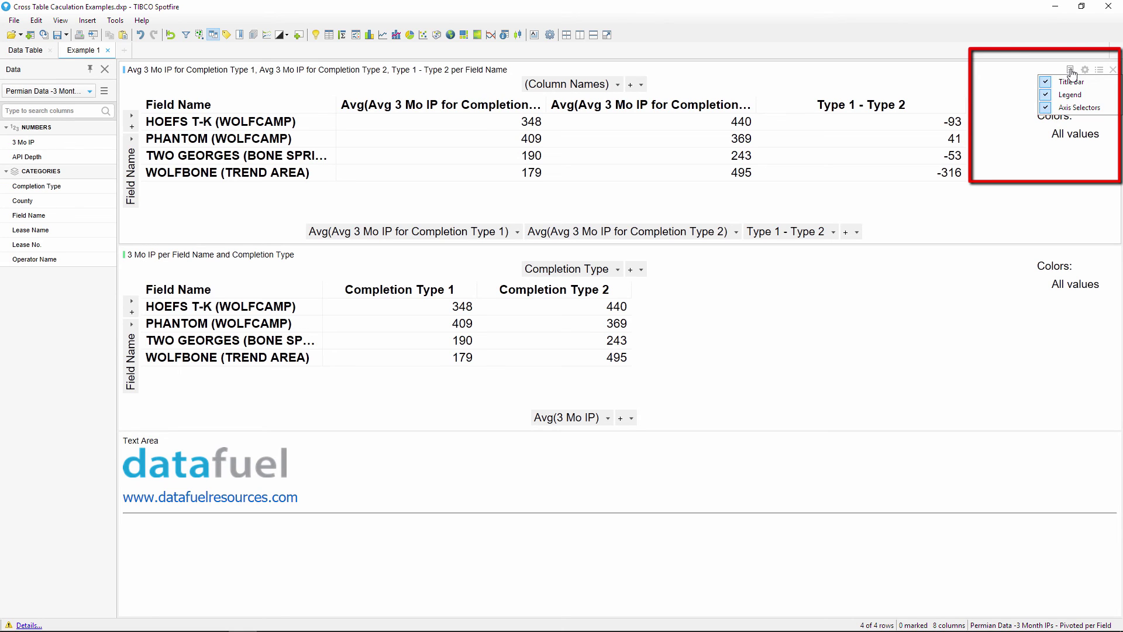
click(1093, 96)
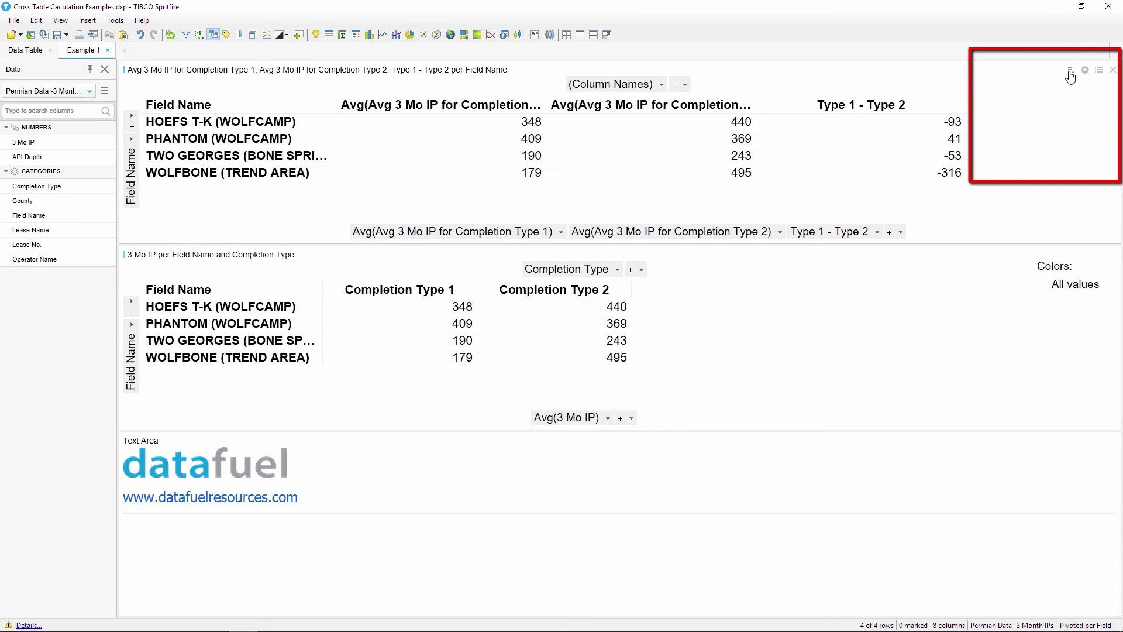
click(1070, 71)
click(1099, 109)
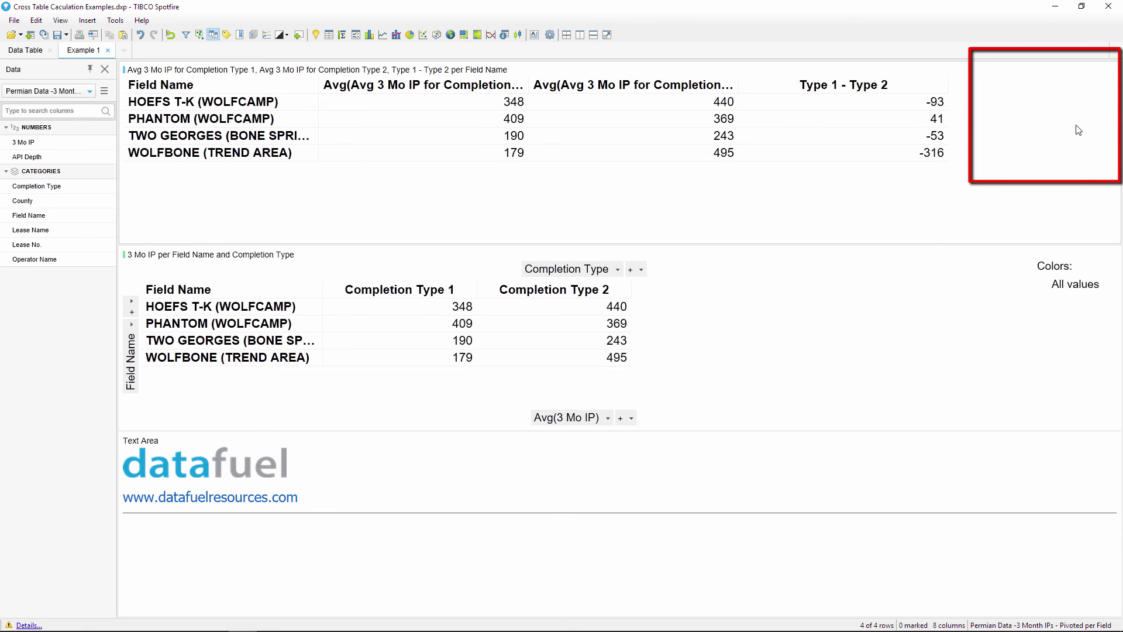
click(1071, 69)
click(1070, 84)
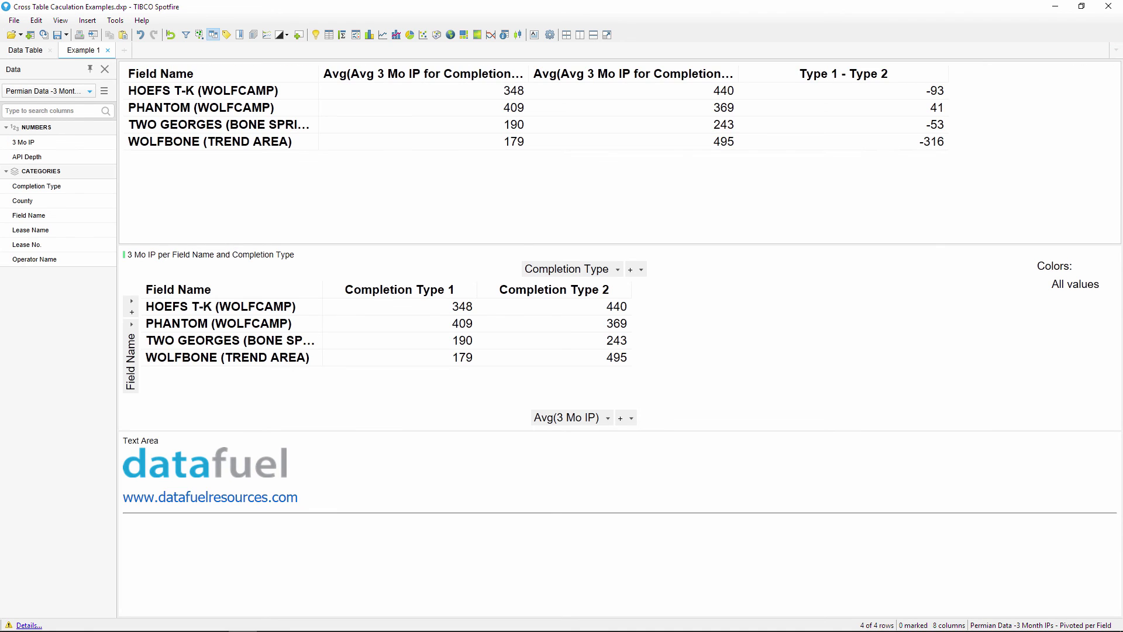